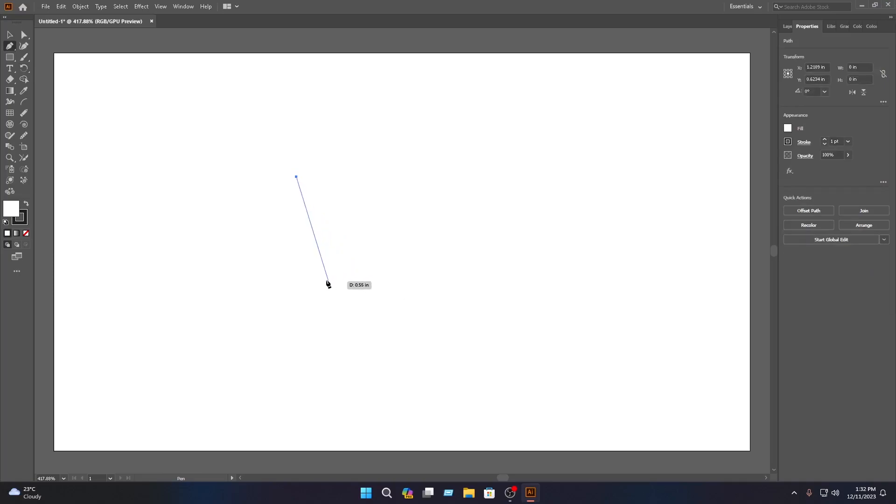
# - Draw an open zigzag W path with the Pen tool, ending its right arm level with the left arm's top
pyautogui.click(329, 275)
pyautogui.click(375, 236)
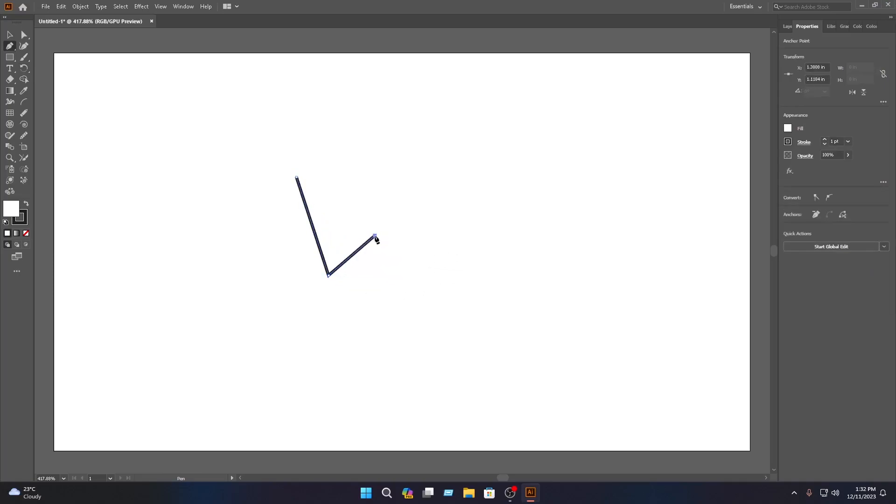
pyautogui.click(402, 275)
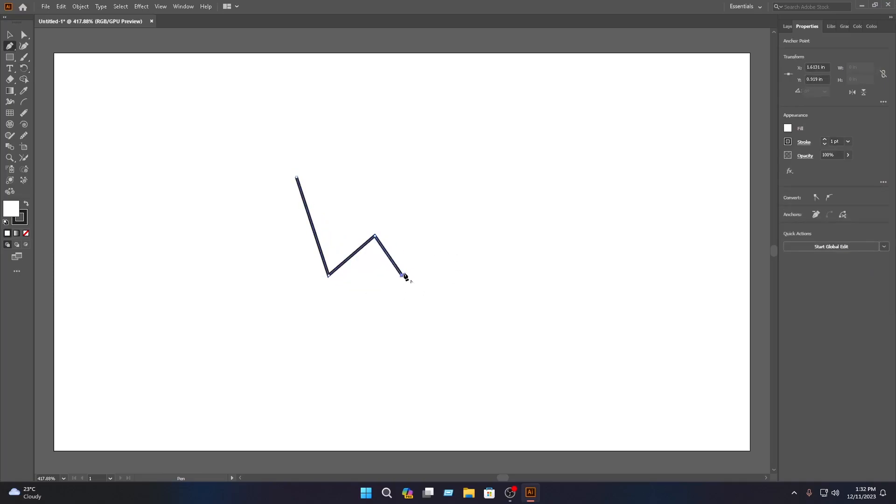
pyautogui.click(449, 176)
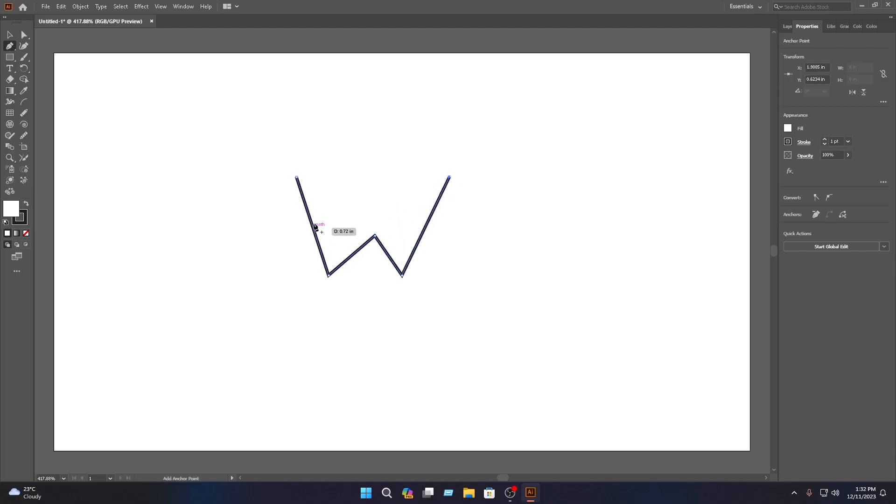
# - Remove the W path's stroke and fill it with dark red 9B1313
pyautogui.click(9, 34)
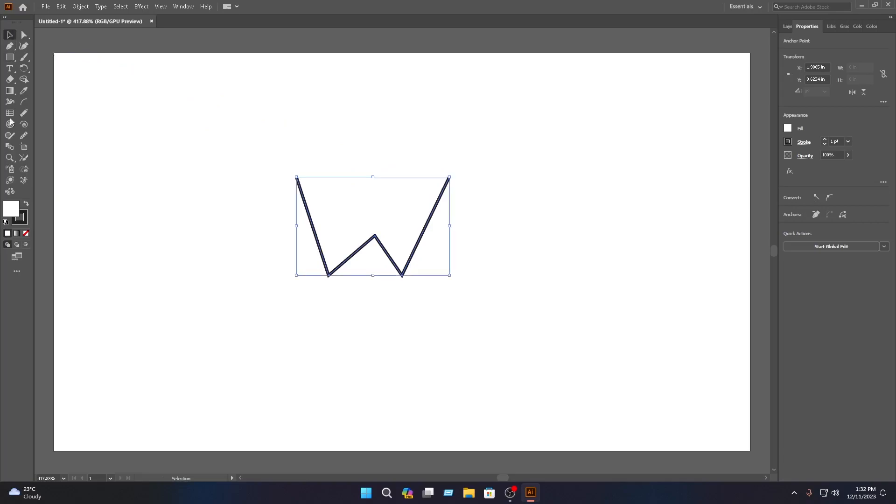
pyautogui.click(25, 223)
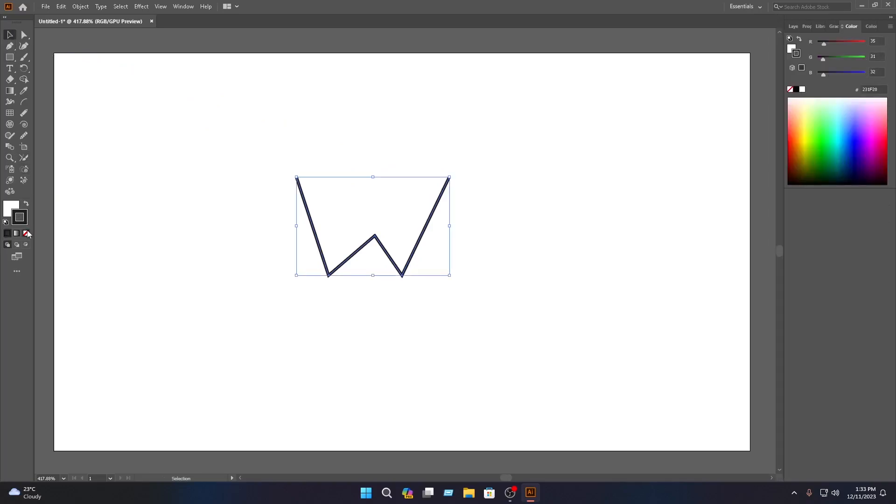
pyautogui.click(25, 233)
pyautogui.click(7, 209)
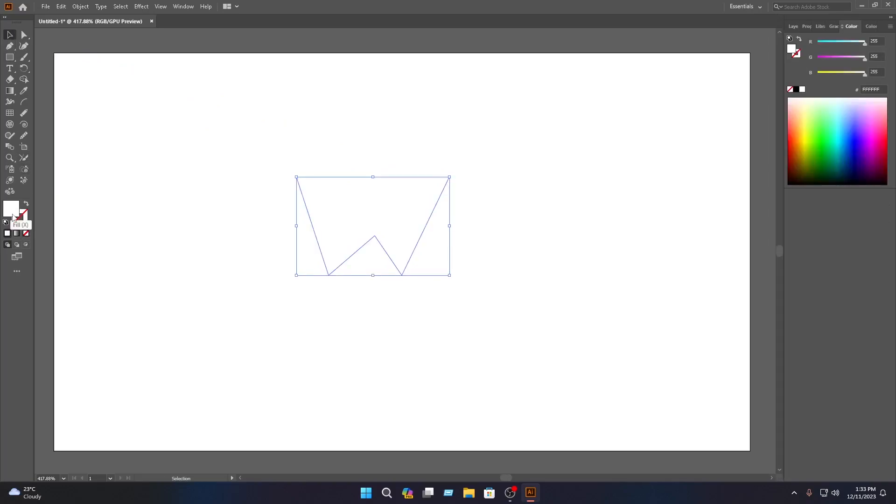
pyautogui.doubleClick(12, 213)
pyautogui.click(643, 246)
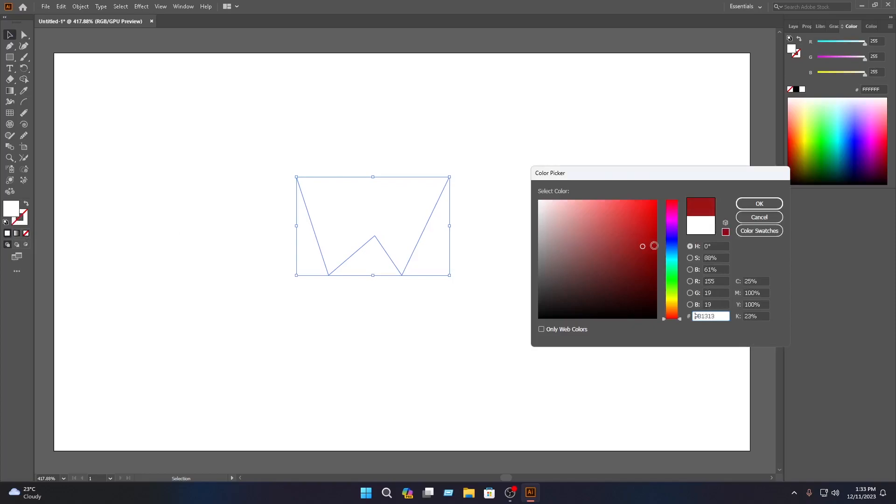
pyautogui.click(753, 204)
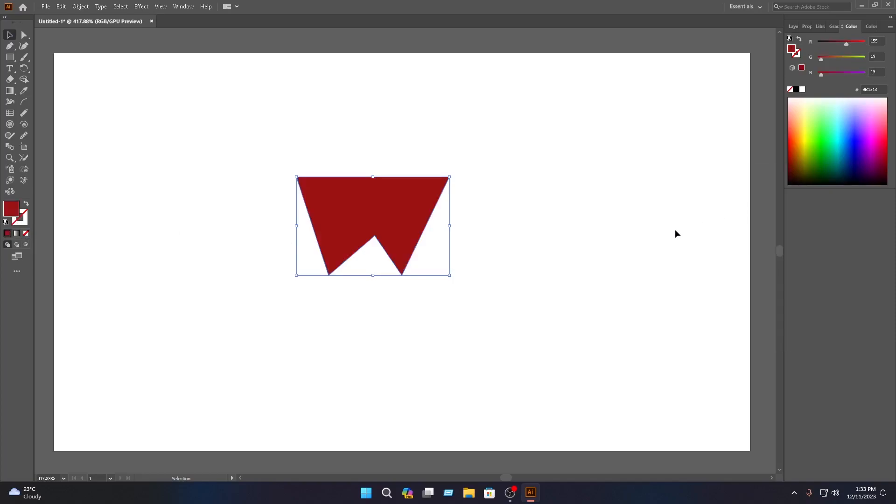
pyautogui.click(560, 247)
# - Continue the path with an inner zigzag edge from the left tip to the right tip, closing it as a tapered W
pyautogui.click(9, 46)
pyautogui.click(296, 178)
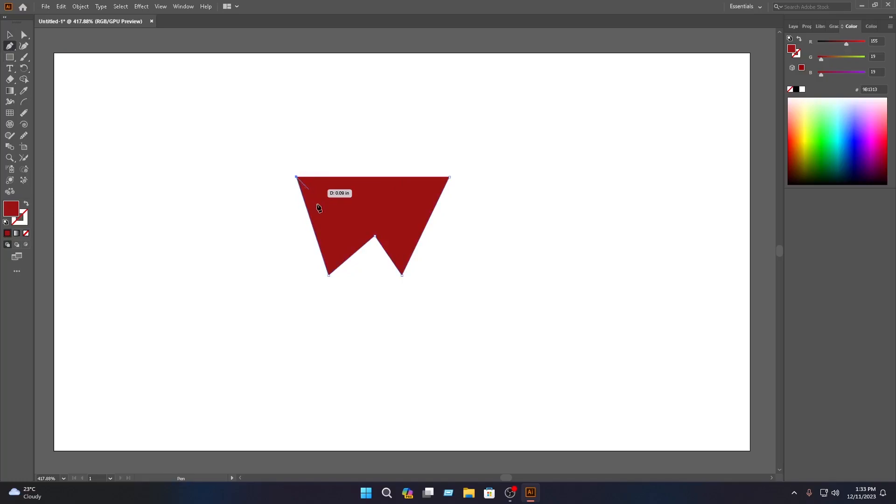
pyautogui.click(339, 252)
pyautogui.click(380, 220)
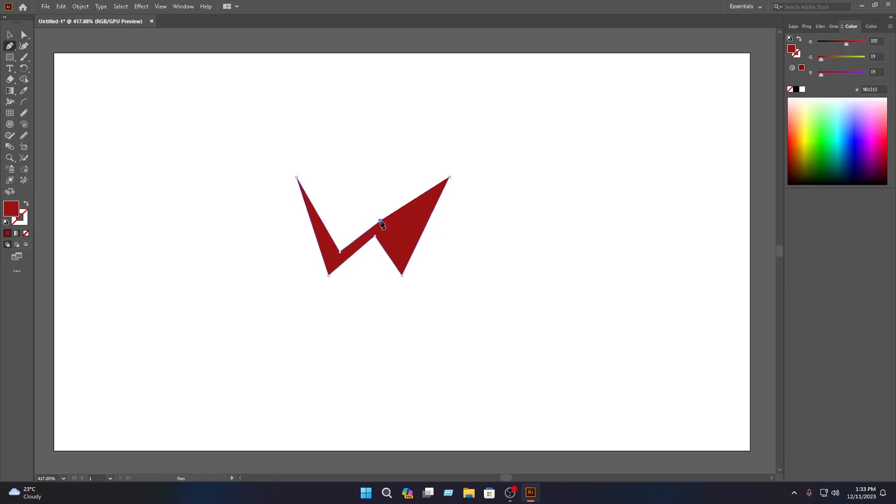
pyautogui.click(401, 252)
pyautogui.click(449, 177)
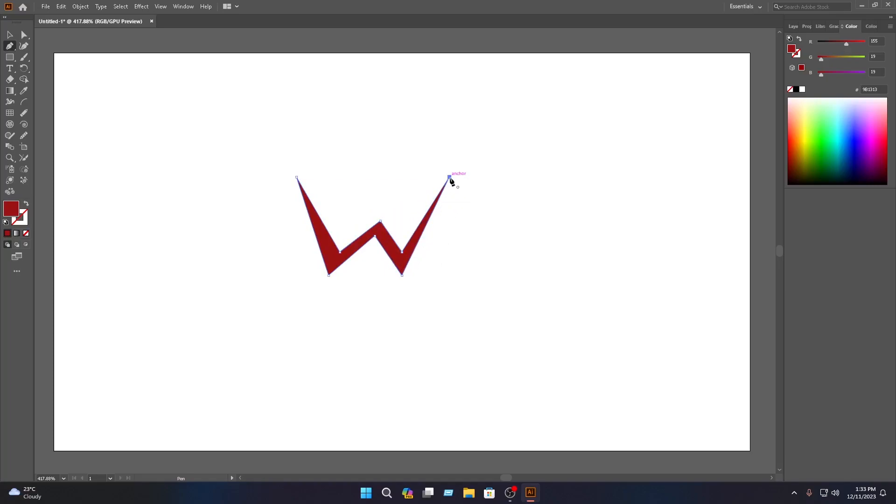
# - Duplicate the red W and offset the copy above and slightly to the right of the original
pyautogui.click(17, 36)
pyautogui.hotkey('shift', 'm')
pyautogui.click(8, 36)
pyautogui.click(262, 169)
pyautogui.moveTo(392, 254); pyautogui.dragTo(415, 248)
pyautogui.click(496, 178)
pyautogui.click(496, 263)
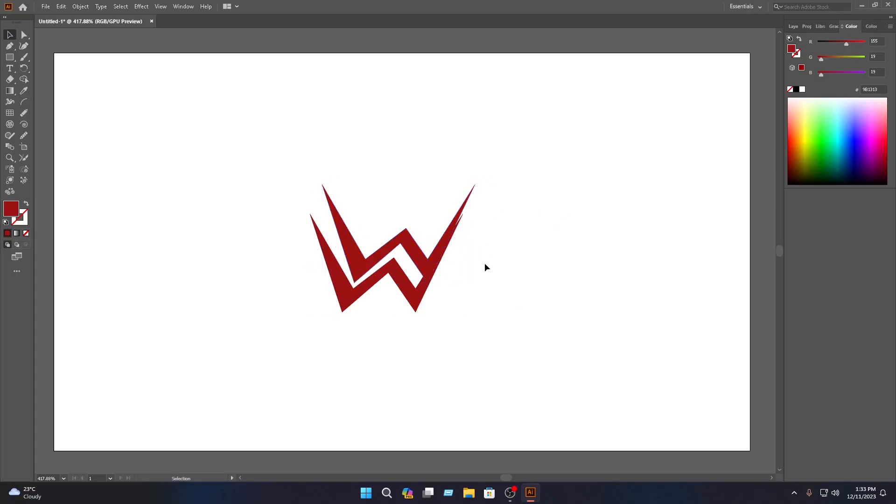
# - Move the upper W slightly left so its right arm separates from the lower W's right arm
pyautogui.click(439, 248)
pyautogui.click(459, 255)
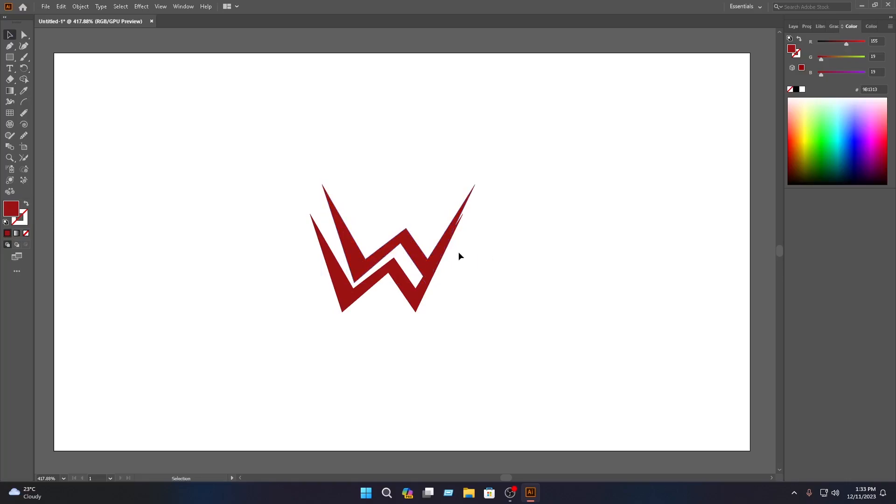
pyautogui.click(419, 251)
pyautogui.click(432, 170)
pyautogui.press('a')
pyautogui.moveTo(418, 267); pyautogui.dragTo(412, 263)
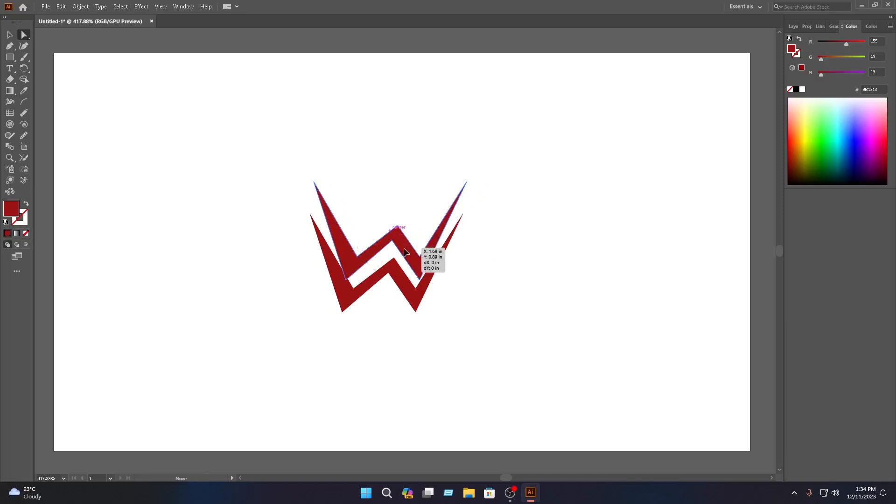
pyautogui.click(515, 274)
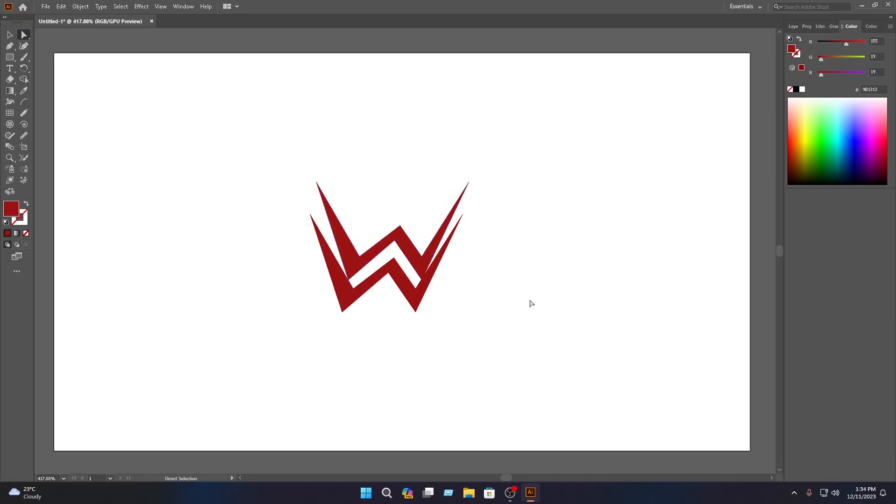
pyautogui.moveTo(392, 238); pyautogui.dragTo(389, 241)
pyautogui.click(428, 179)
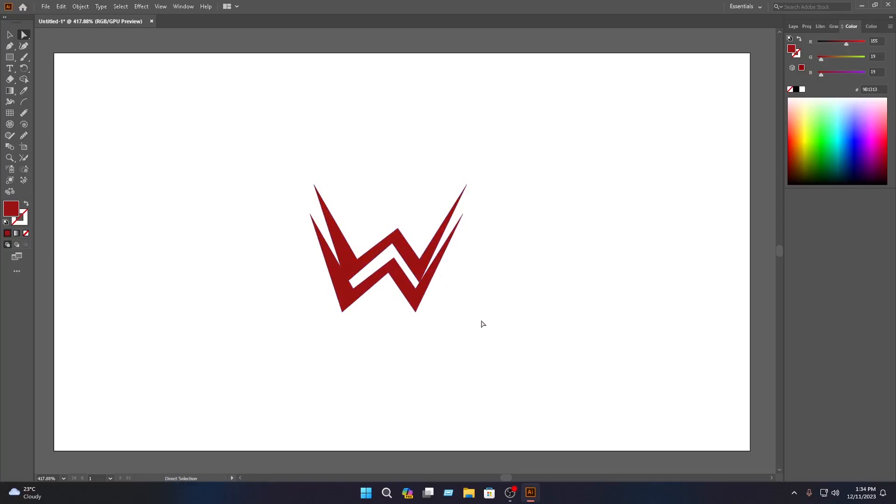
# - Enlarge both W shapes together to about 1.5 in wide each and center them on the artboard
pyautogui.press('v')
pyautogui.moveTo(275, 177); pyautogui.dragTo(499, 344)
pyautogui.moveTo(468, 314); pyautogui.dragTo(616, 433)
pyautogui.moveTo(490, 305); pyautogui.dragTo(458, 228)
pyautogui.click(642, 167)
# - Apply a linear gradient fill to the upper W with the Gradient tool
pyautogui.click(425, 230)
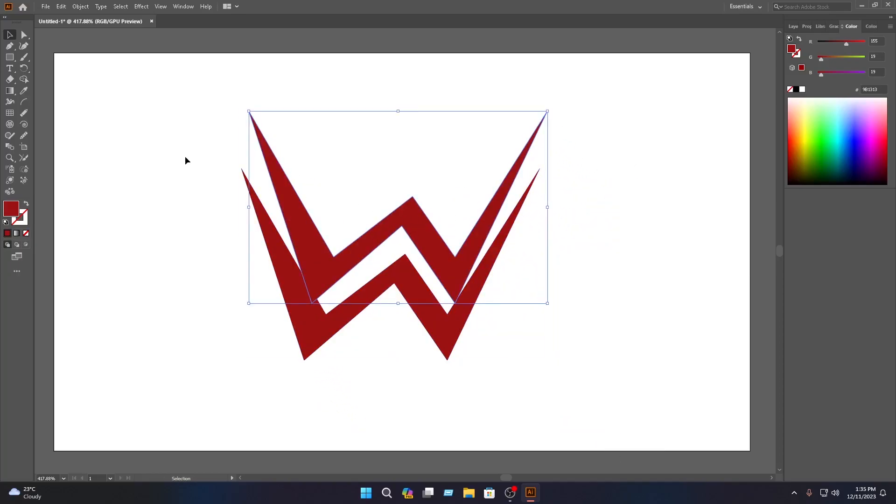
pyautogui.click(10, 90)
pyautogui.click(415, 237)
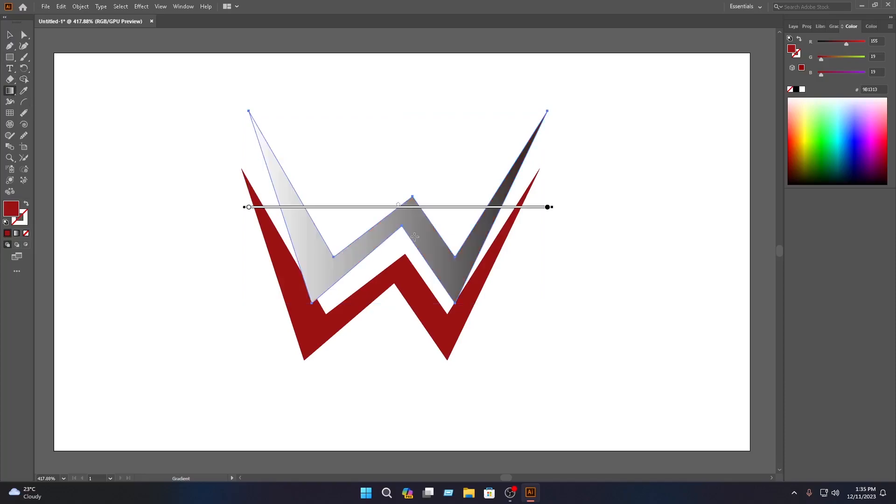
# - Set the upper W's right gradient stop to a crimson swatch and darken it to a red value of 160
pyautogui.click(547, 206)
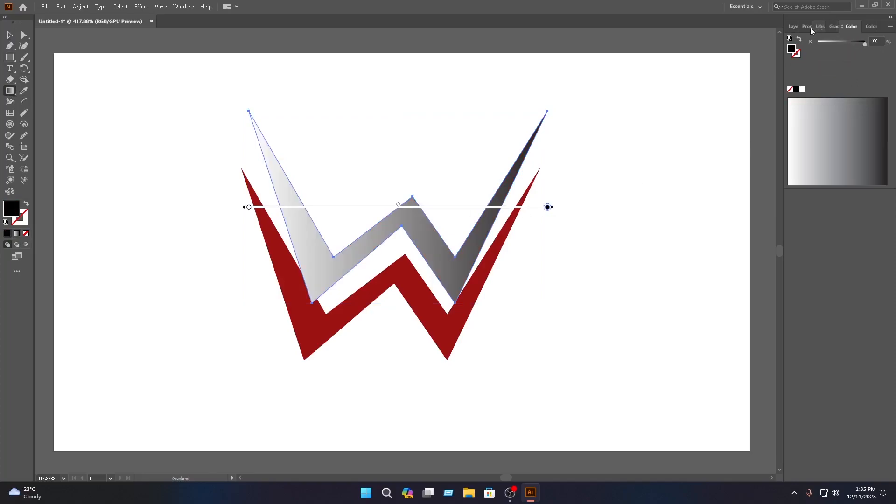
pyautogui.click(812, 28)
pyautogui.click(787, 129)
pyautogui.click(787, 128)
pyautogui.click(787, 129)
pyautogui.click(751, 162)
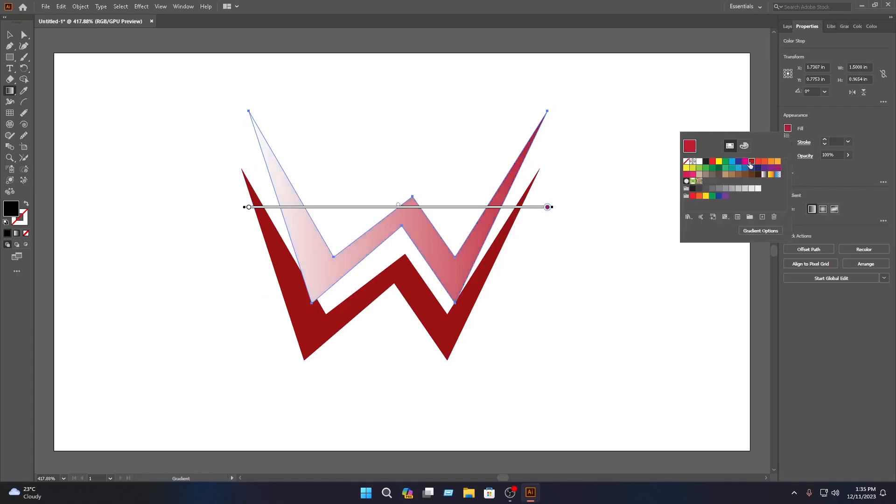
pyautogui.click(743, 146)
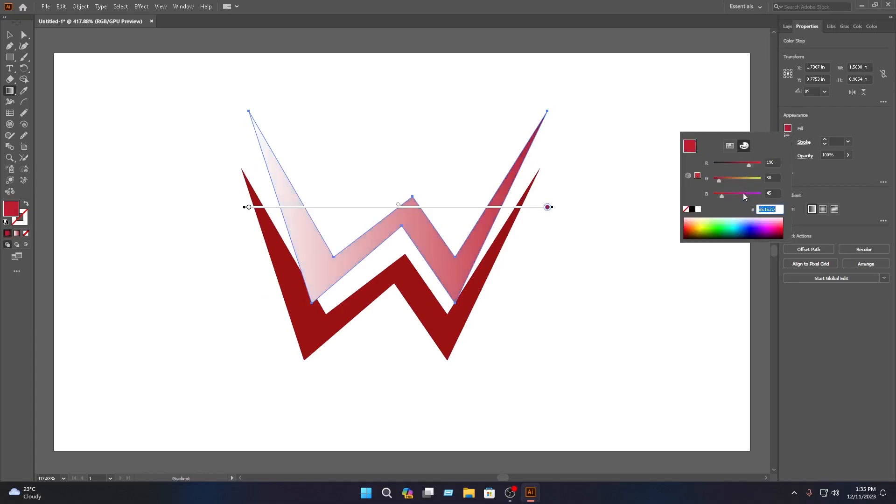
pyautogui.moveTo(749, 163); pyautogui.dragTo(744, 164)
pyautogui.press('Escape')
# - Set the upper W's left gradient stop to the bright red swatch
pyautogui.click(249, 206)
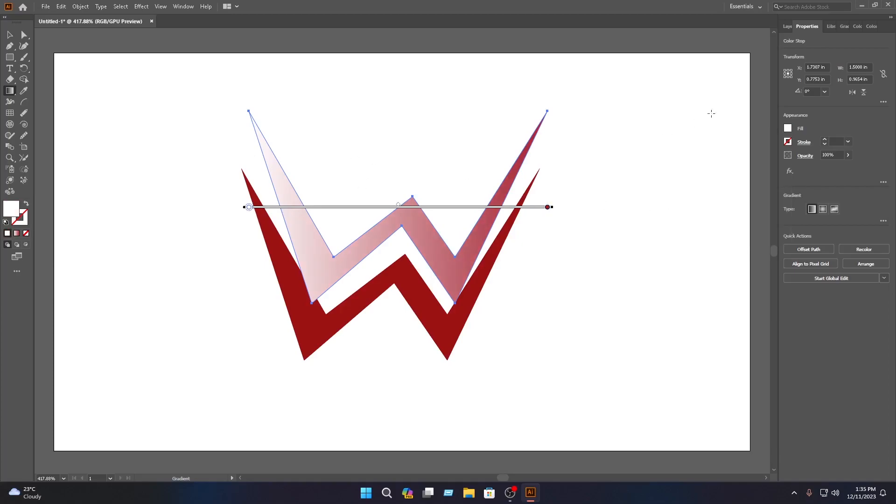
pyautogui.click(787, 129)
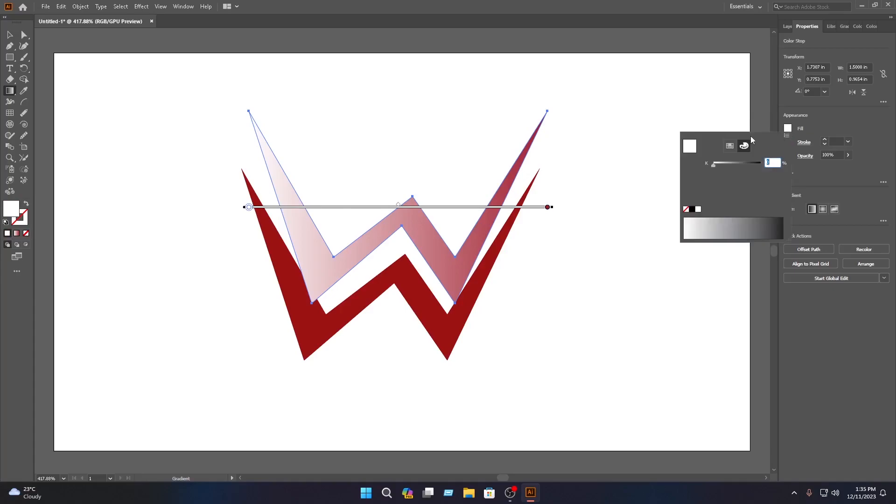
pyautogui.click(729, 146)
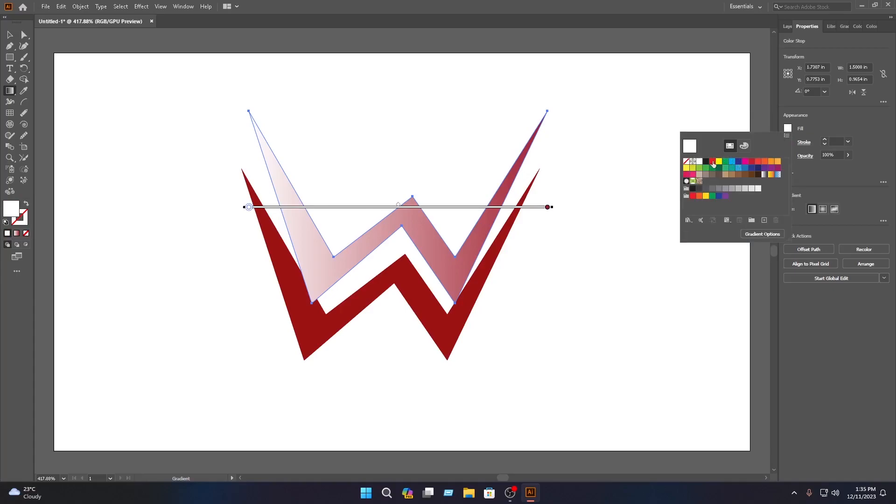
pyautogui.click(712, 161)
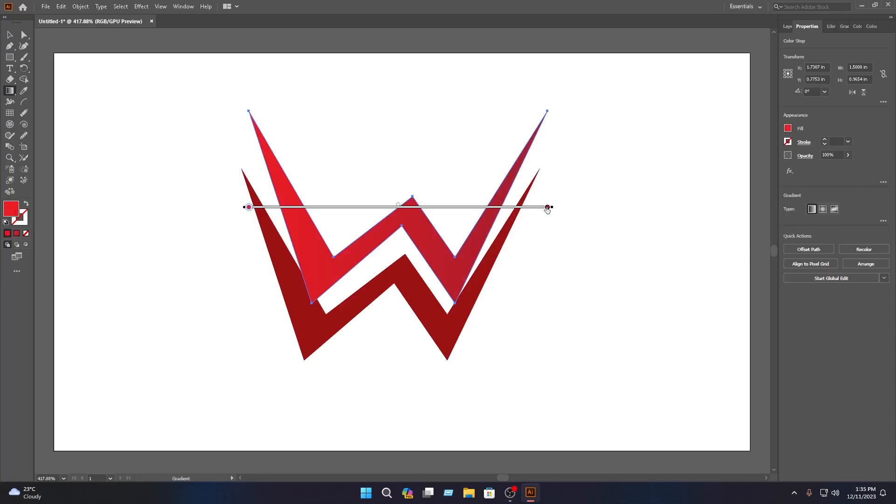
# - Move the upper W's right gradient stop inward to about two thirds of the gradient and recolor it to 942100
pyautogui.doubleClick(547, 206)
pyautogui.moveTo(545, 209); pyautogui.dragTo(440, 217)
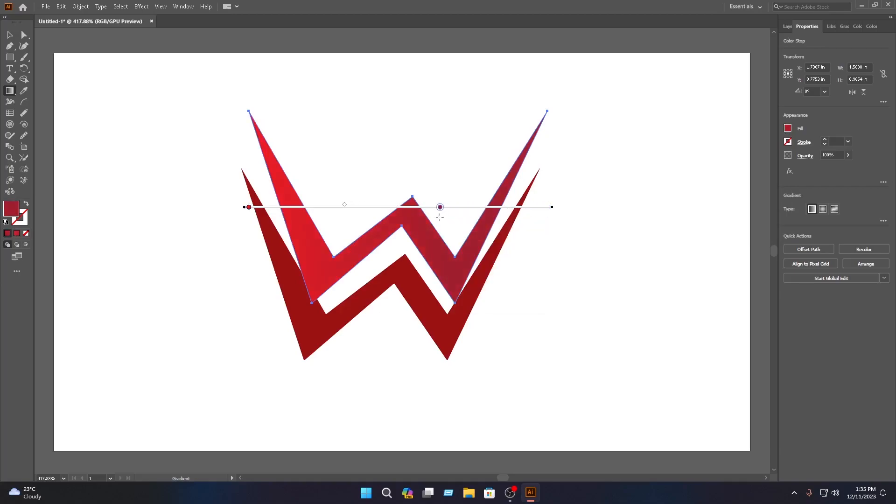
pyautogui.click(788, 128)
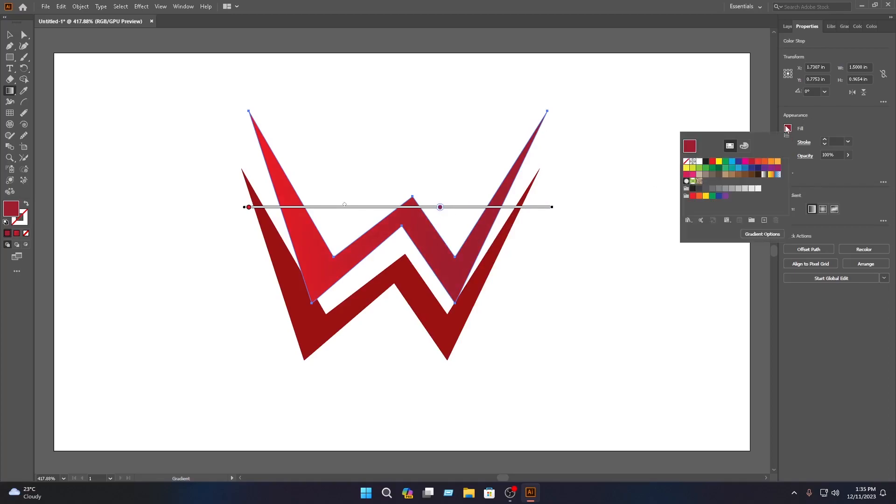
pyautogui.click(744, 145)
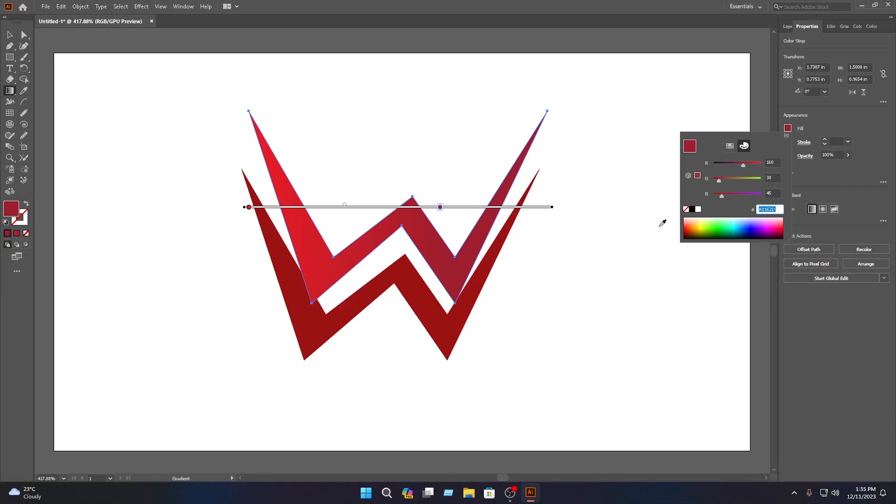
pyautogui.click(693, 230)
pyautogui.click(693, 226)
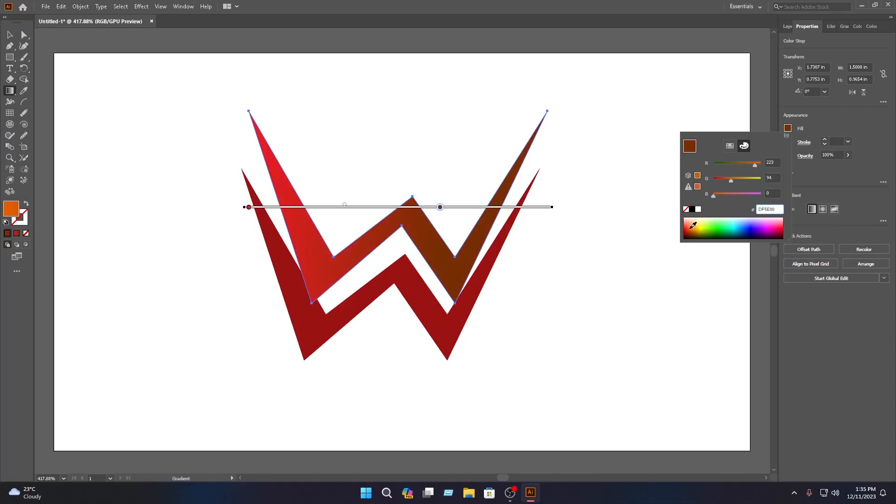
pyautogui.click(693, 227)
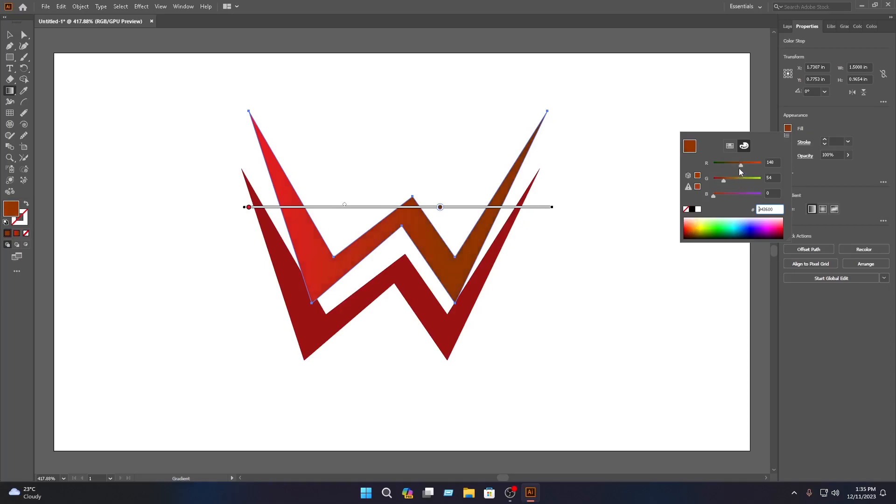
pyautogui.click(689, 232)
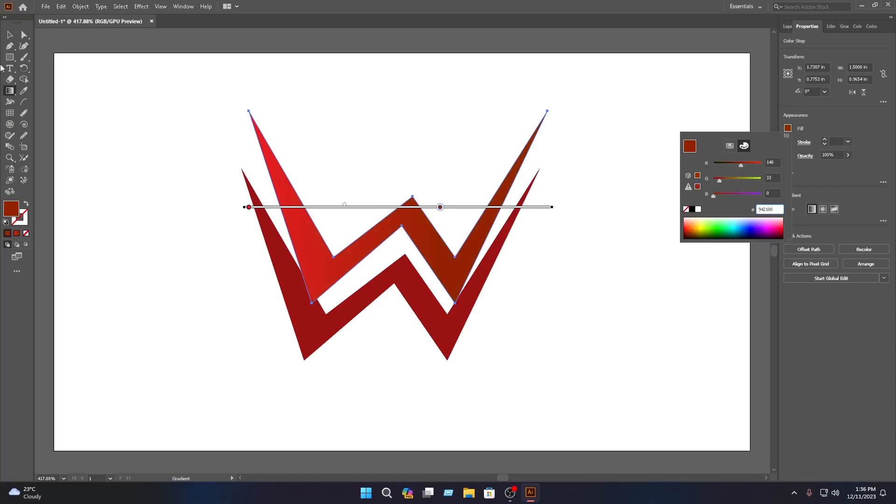
# - Apply the same gradient to the lower W and swap its stops so dark red is left and bright red right
pyautogui.click(9, 35)
pyautogui.click(394, 303)
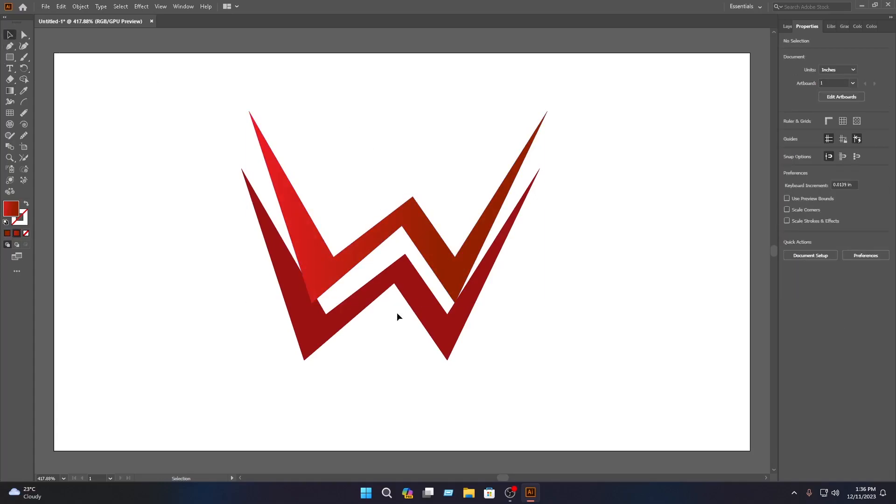
pyautogui.click(400, 277)
pyautogui.press('g')
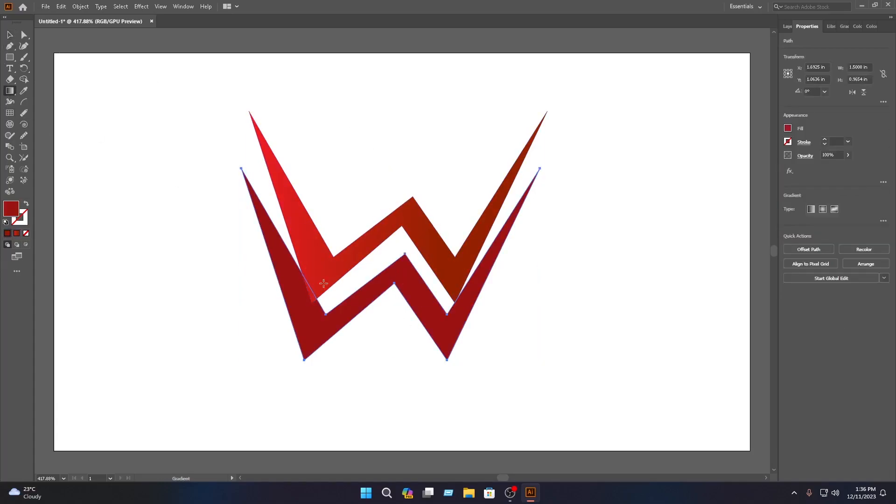
pyautogui.click(340, 314)
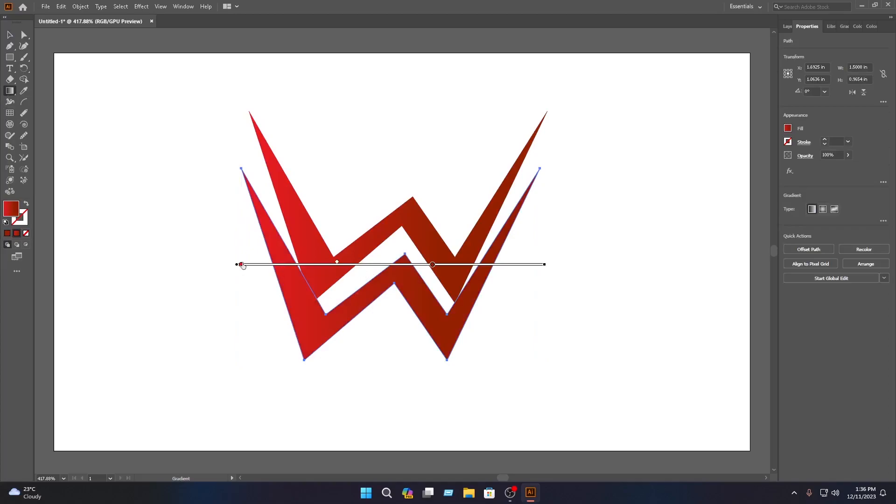
pyautogui.moveTo(242, 265); pyautogui.dragTo(496, 265)
pyautogui.moveTo(432, 265); pyautogui.dragTo(322, 264)
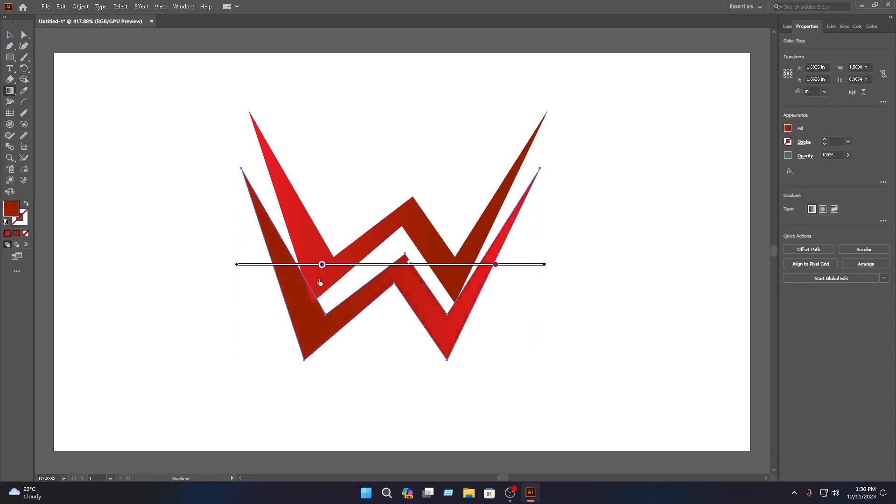
# - Add a middle stop to the upper W's gradient, near its center, and color it light pink FF94A3
pyautogui.click(9, 34)
pyautogui.click(132, 93)
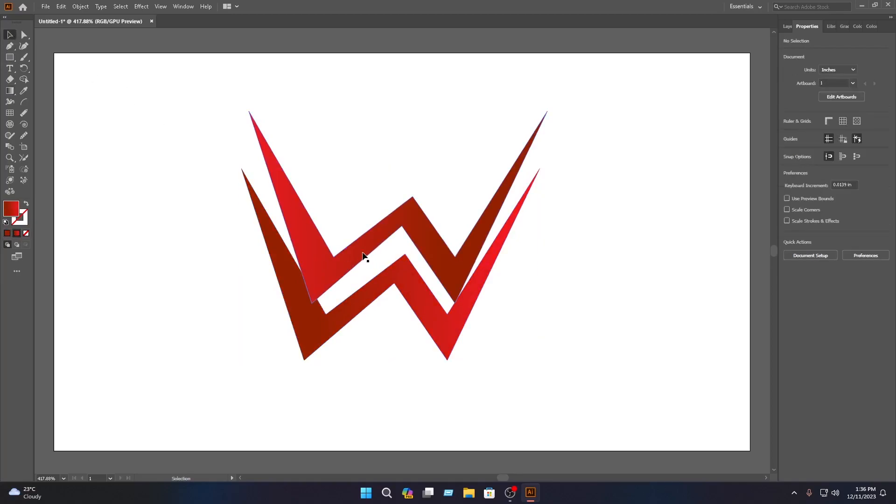
pyautogui.click(326, 280)
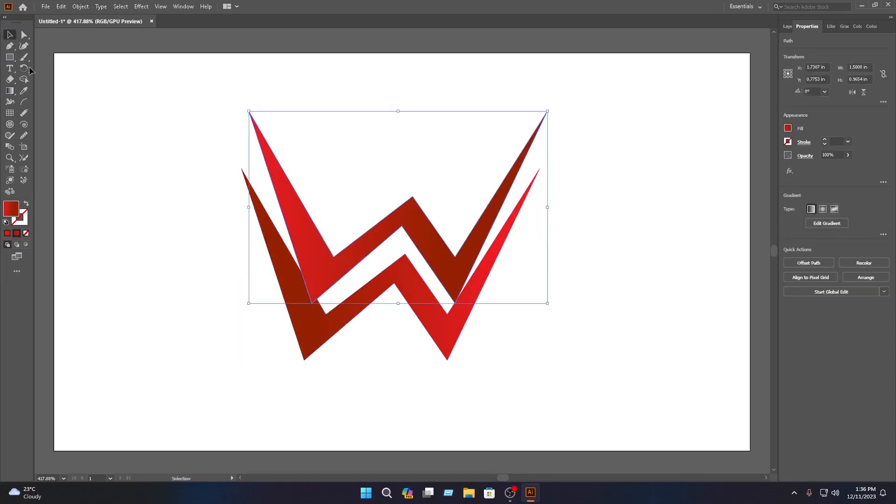
pyautogui.click(9, 90)
pyautogui.click(397, 207)
pyautogui.moveTo(394, 211); pyautogui.dragTo(391, 211)
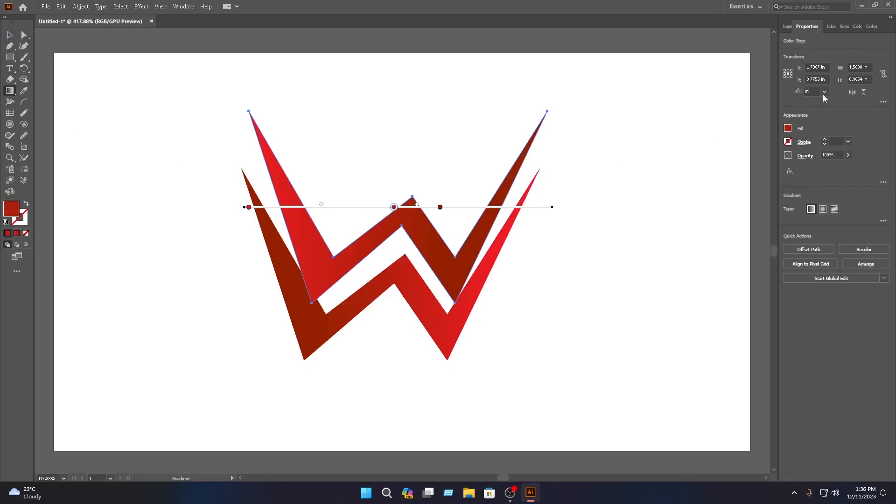
pyautogui.click(788, 129)
pyautogui.click(784, 218)
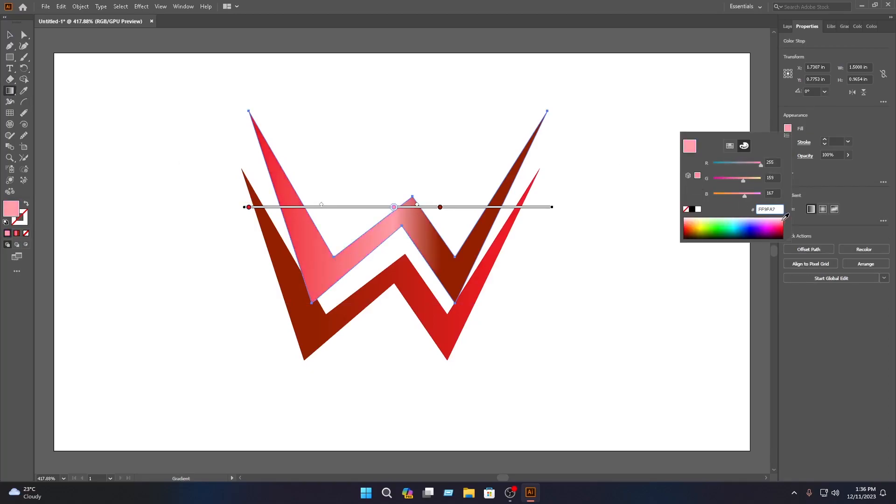
pyautogui.moveTo(787, 219); pyautogui.dragTo(781, 218)
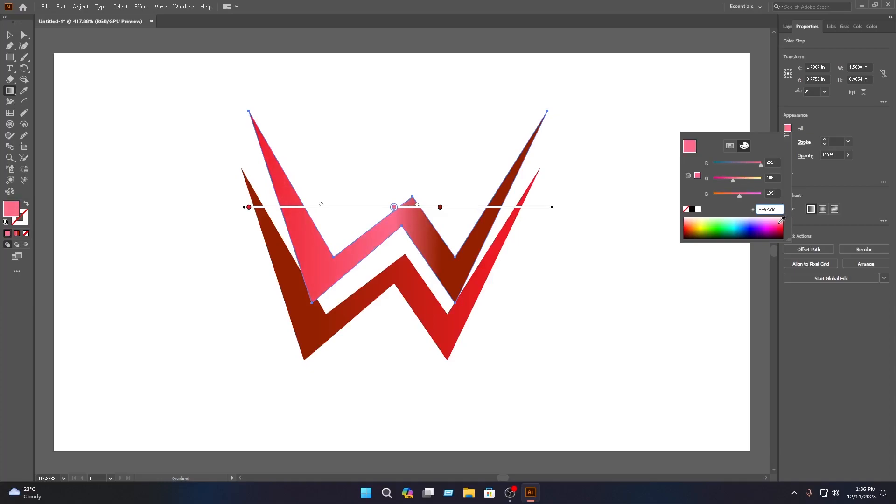
pyautogui.click(784, 217)
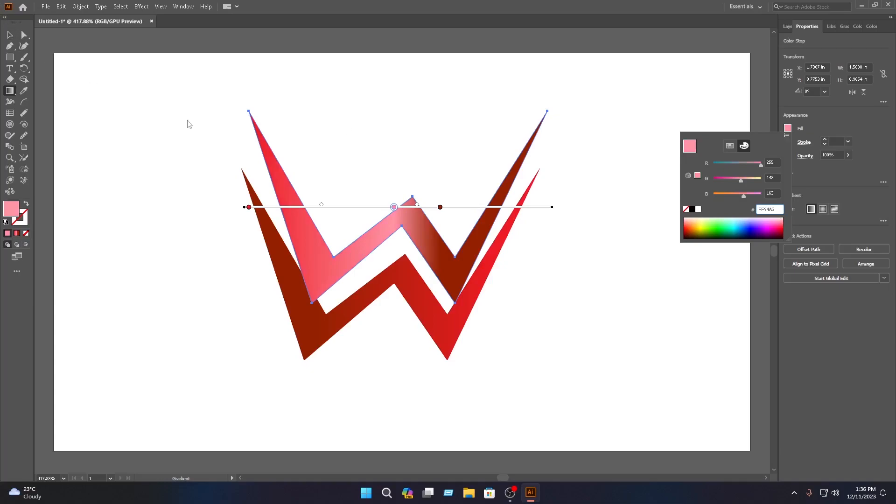
# - Move the upper W's left gradient stop inward to about a quarter of the gradient and its right stop slightly outward
pyautogui.click(249, 207)
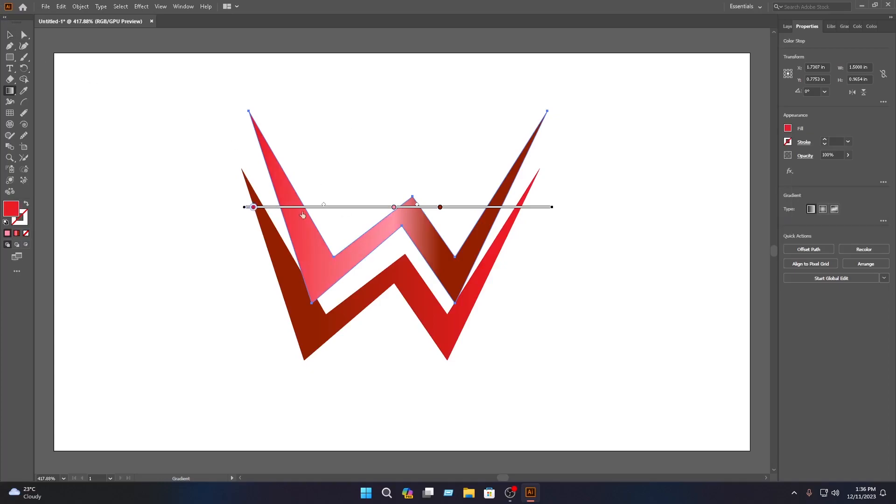
pyautogui.moveTo(249, 206); pyautogui.dragTo(314, 206)
pyautogui.moveTo(438, 209); pyautogui.dragTo(454, 212)
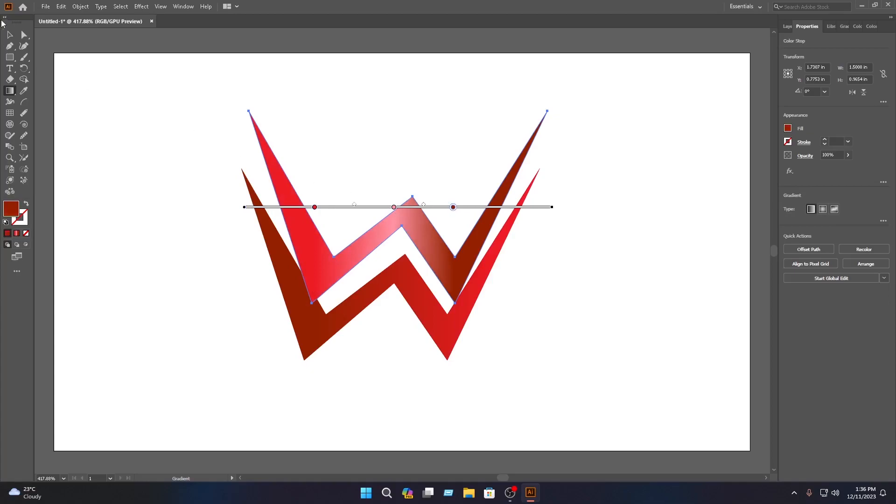
pyautogui.click(9, 34)
pyautogui.click(152, 165)
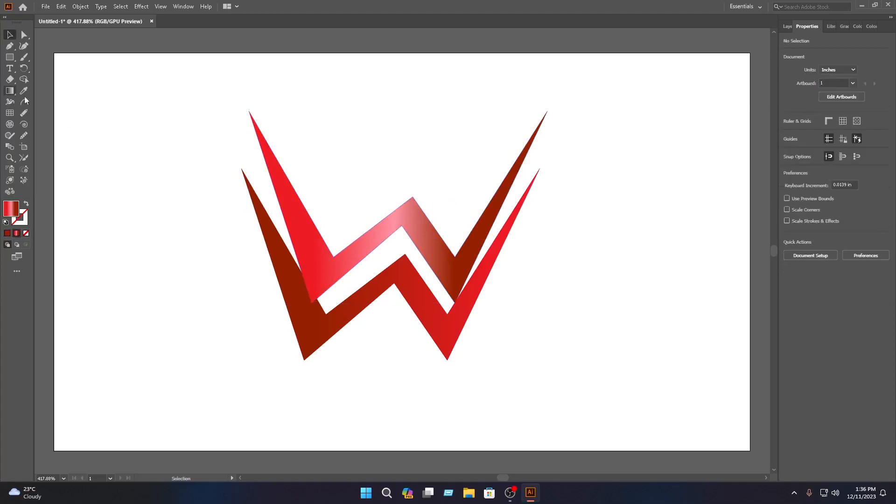
# - Copy the upper W's gradient to the lower W and rearrange its outer stops, dark red at about 28% and bright red at about 80%
pyautogui.click(396, 280)
pyautogui.click(24, 91)
pyautogui.click(409, 217)
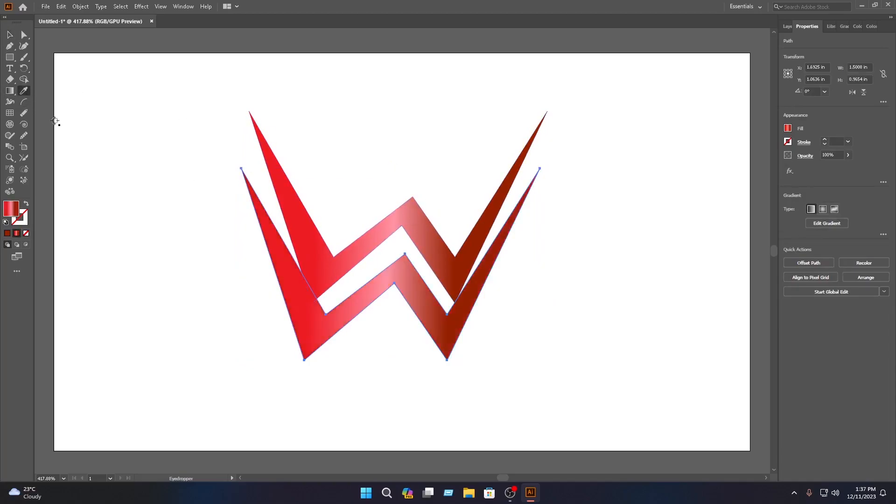
pyautogui.click(9, 91)
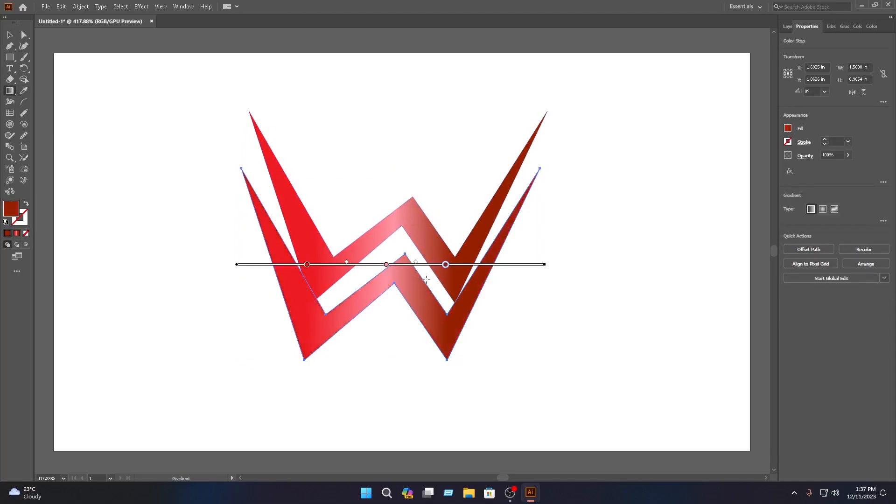
pyautogui.moveTo(446, 264)
pyautogui.mouseDown()
pyautogui.moveTo(294, 264)
pyautogui.moveTo(504, 286)
pyautogui.moveTo(482, 265)
pyautogui.mouseUp()
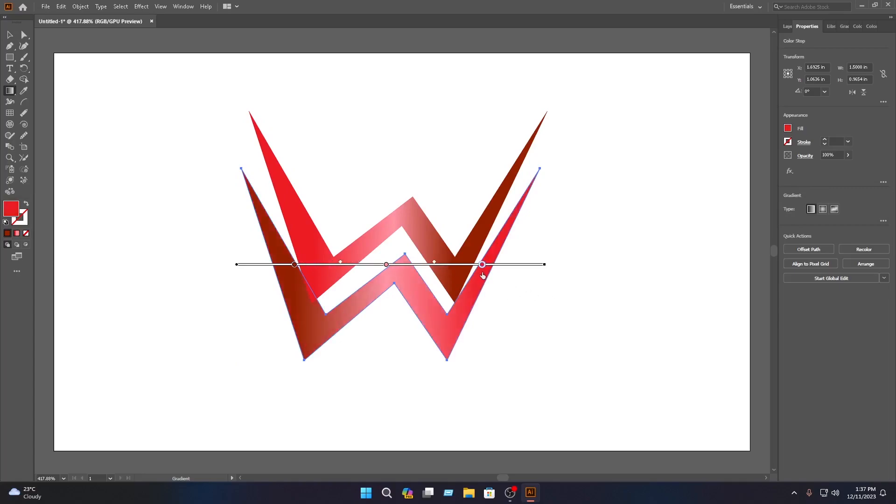
pyautogui.moveTo(293, 265); pyautogui.dragTo(324, 264)
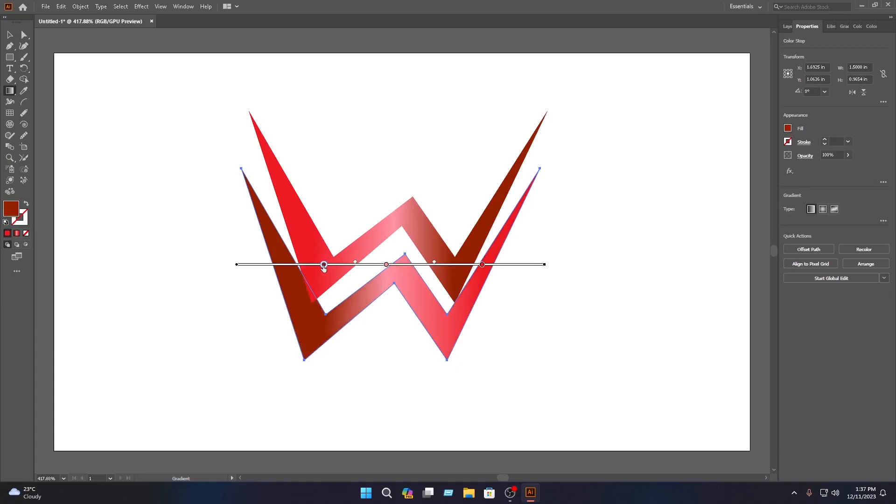
# - Lighten the lower W's dark red gradient stop to B02100 and deselect the shape
pyautogui.click(787, 128)
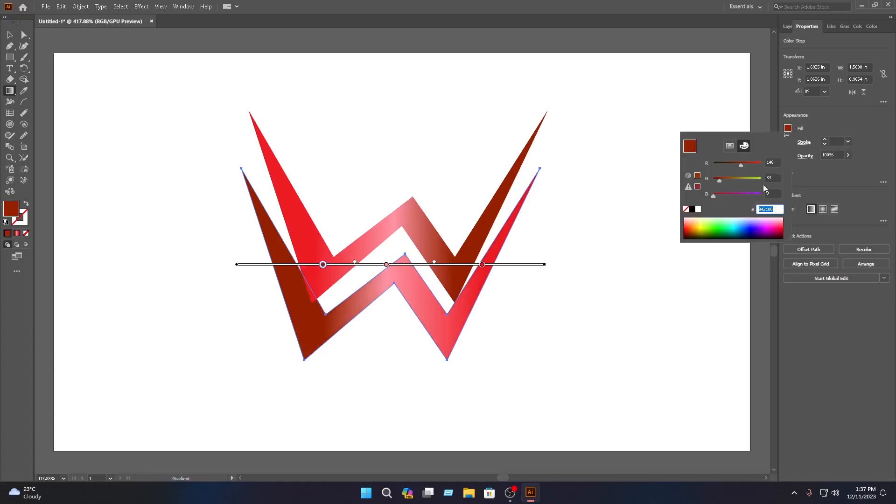
pyautogui.moveTo(740, 164); pyautogui.dragTo(745, 164)
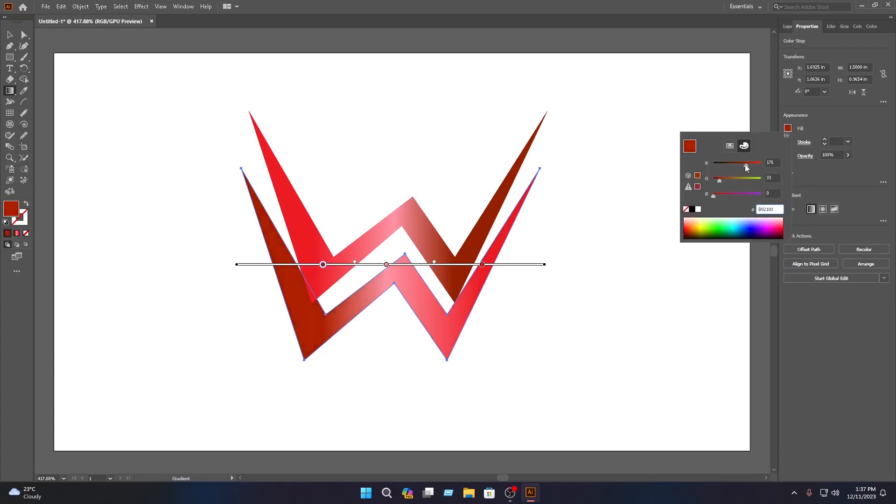
pyautogui.click(10, 35)
pyautogui.click(10, 35)
pyautogui.click(136, 66)
# - Recolor the upper W's right gradient stop to A1000A and nudge the shape slightly down and to the right
pyautogui.click(431, 229)
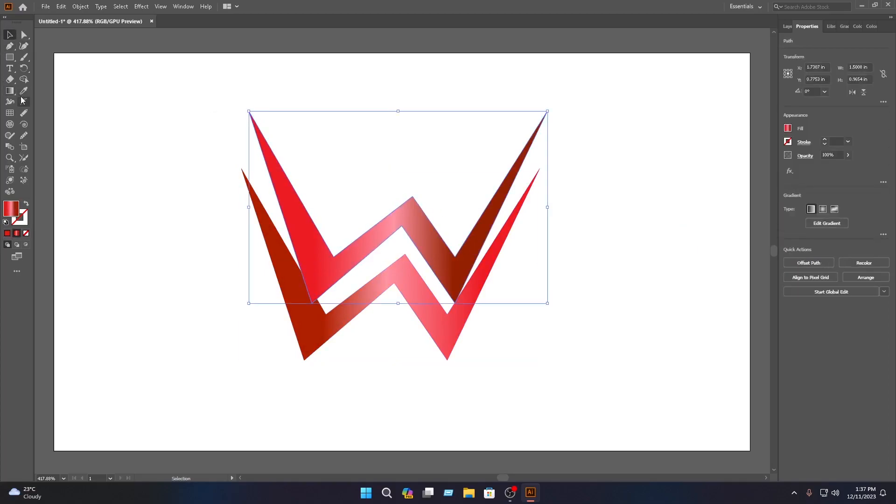
pyautogui.press('g')
pyautogui.click(453, 207)
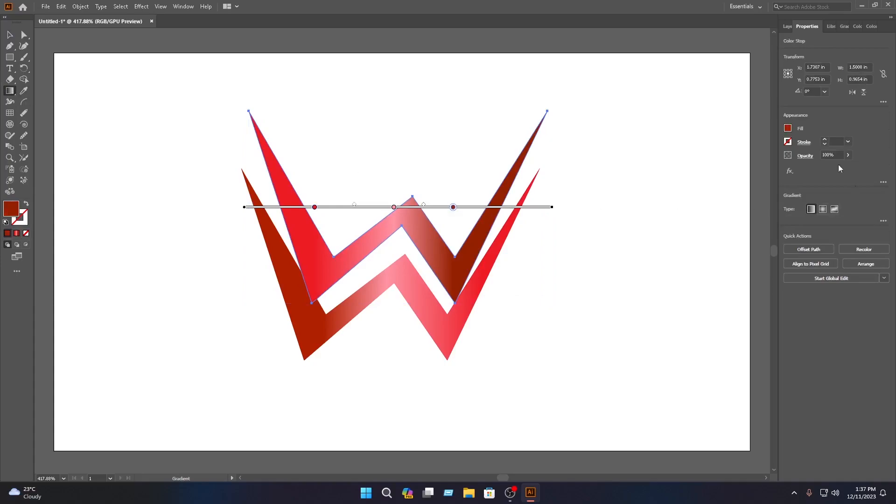
pyautogui.click(787, 130)
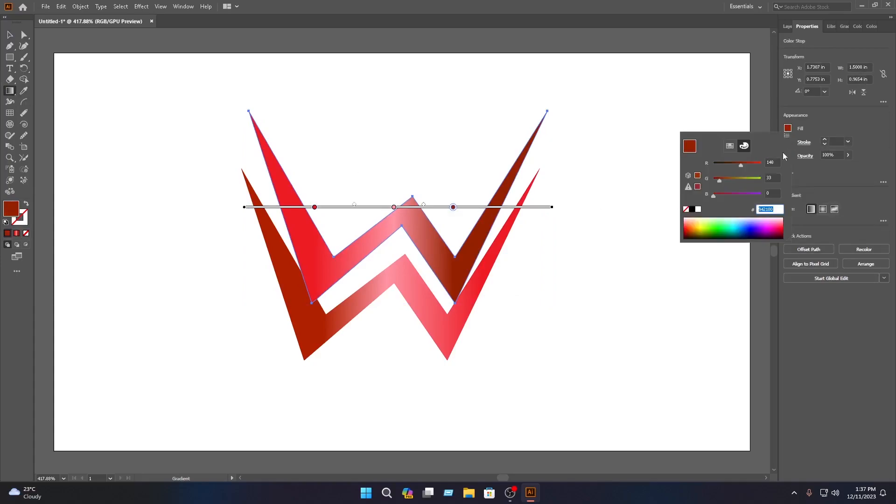
pyautogui.click(783, 231)
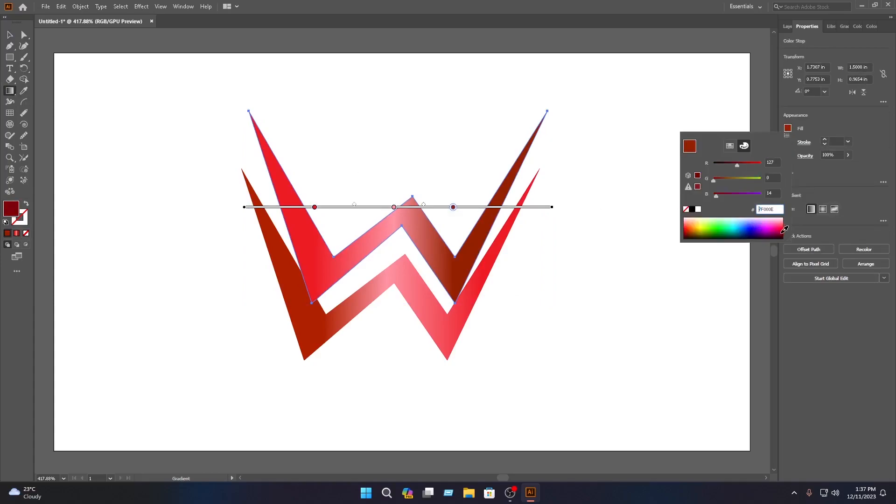
pyautogui.click(743, 164)
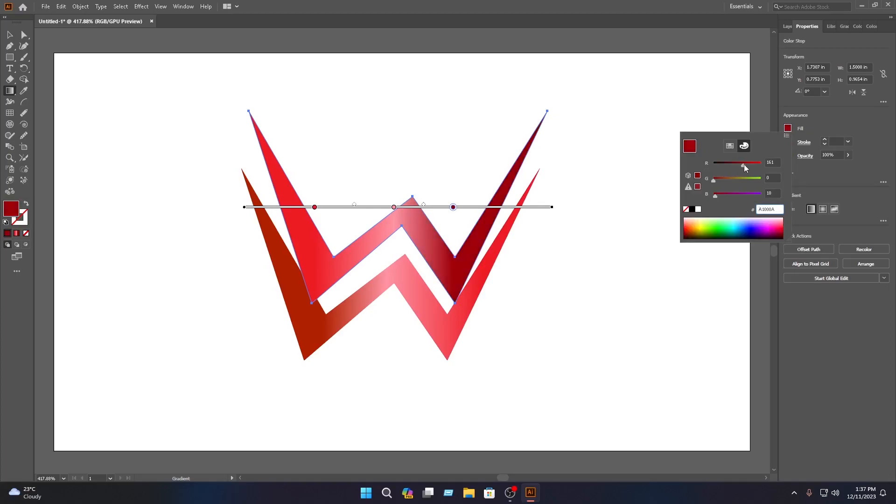
pyautogui.click(8, 34)
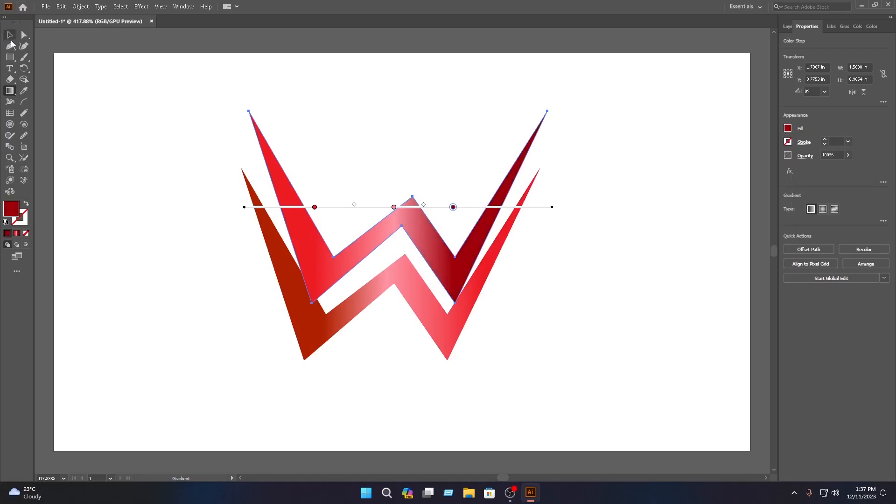
pyautogui.click(9, 35)
pyautogui.click(122, 114)
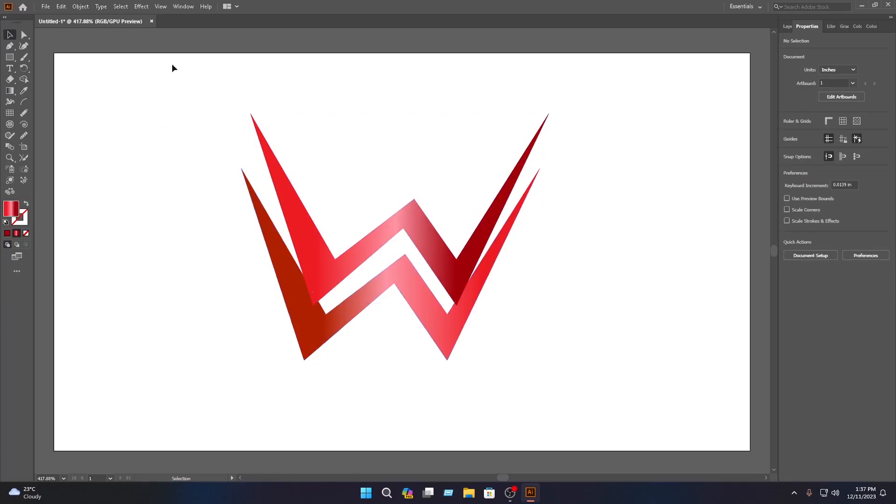
# - Export the logo to the Desktop as a PNG file named WW
pyautogui.click(46, 6)
pyautogui.moveTo(86, 173)
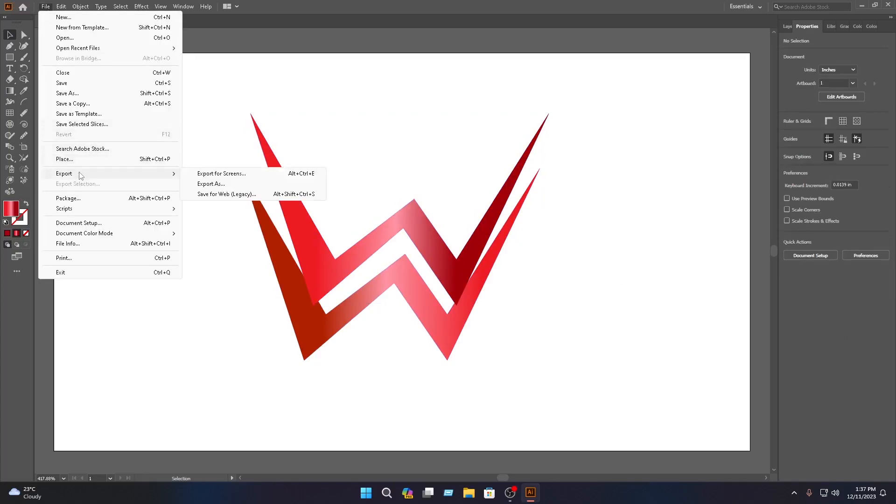
pyautogui.click(211, 183)
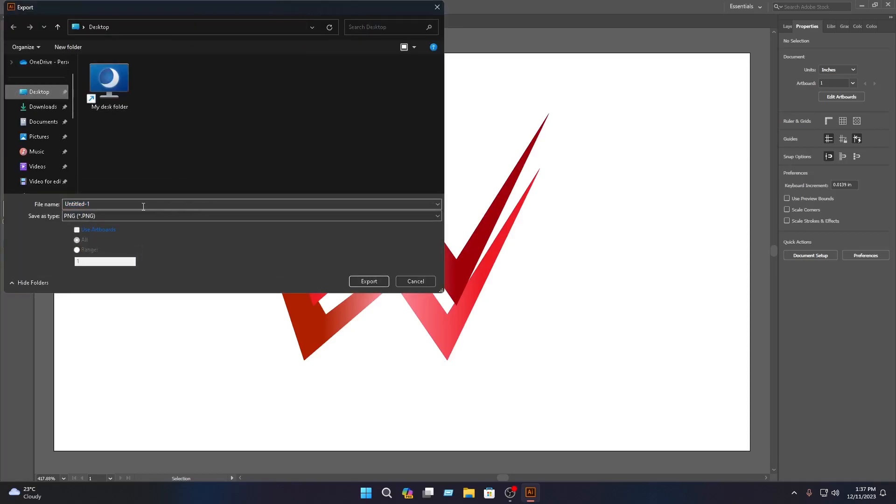
pyautogui.write('WW')
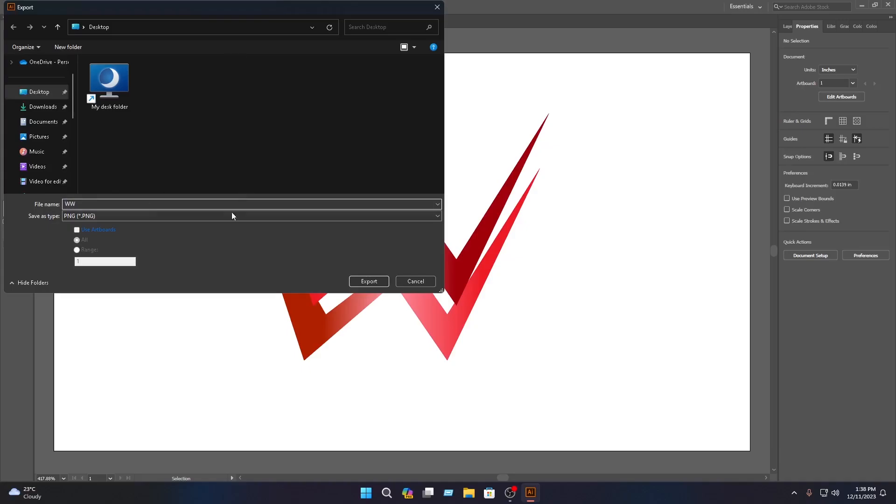
pyautogui.click(152, 219)
pyautogui.click(125, 283)
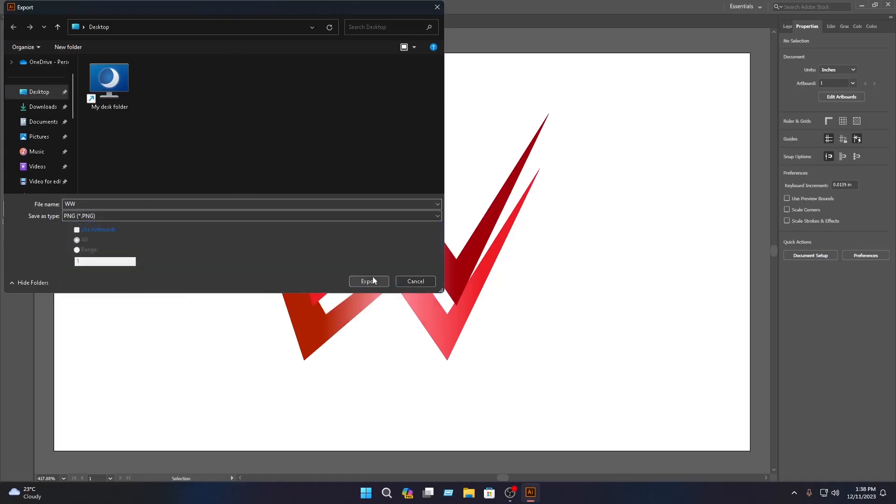
pyautogui.click(374, 280)
pyautogui.click(439, 241)
pyautogui.click(453, 274)
pyautogui.click(472, 320)
pyautogui.click(459, 388)
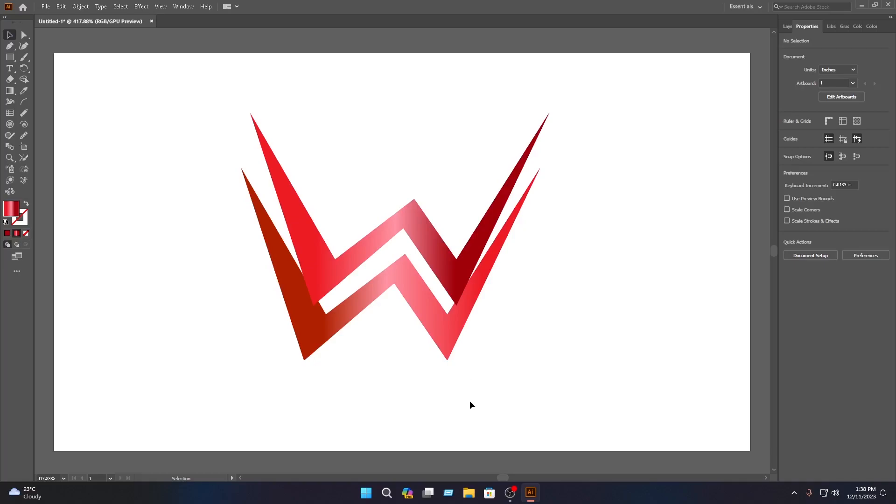
pyautogui.moveTo(464, 401); pyautogui.dragTo(688, 308)
pyautogui.click(688, 308)
# - Switch to Photoshop and open the mockup's REPLACE SCREEN smart object, followed by its nested REPLACE THIS LOGO smart object
pyautogui.moveTo(881, 200)
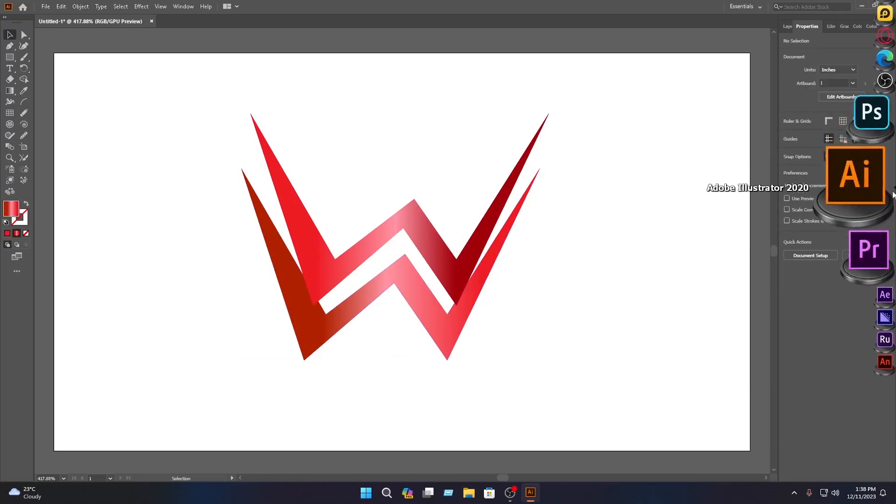
pyautogui.click(877, 172)
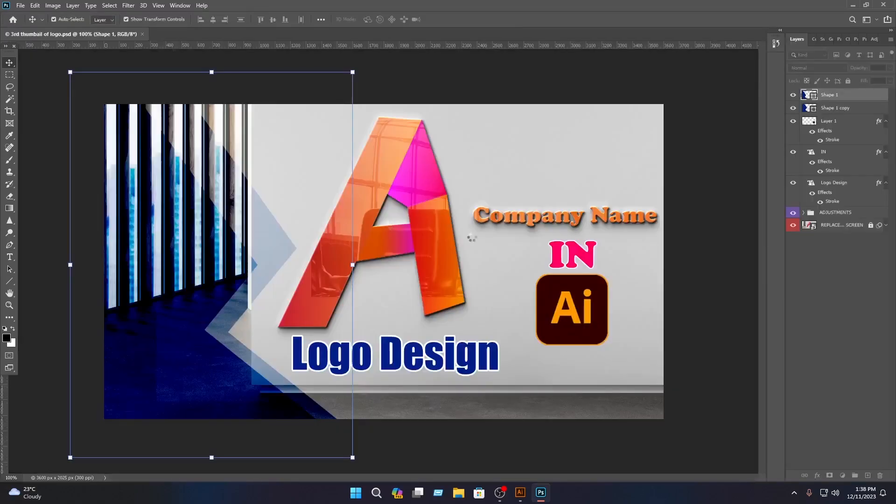
pyautogui.click(745, 242)
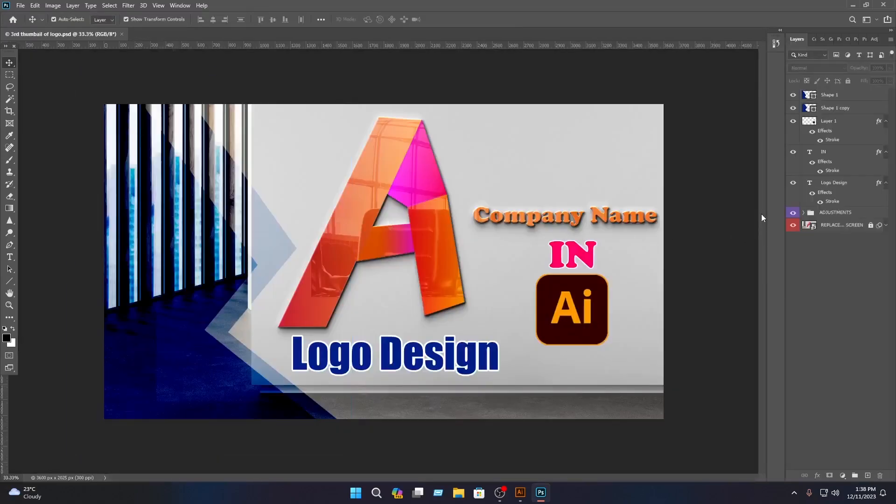
pyautogui.click(870, 225)
pyautogui.click(811, 226)
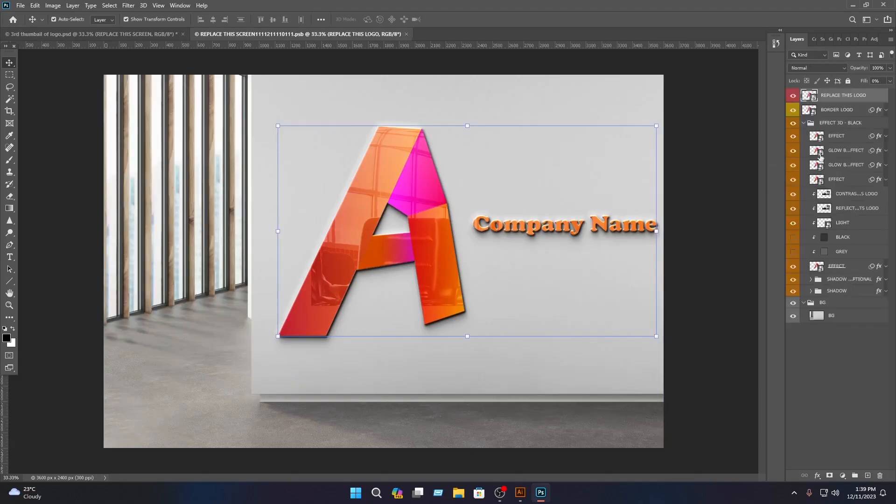
pyautogui.doubleClick(816, 98)
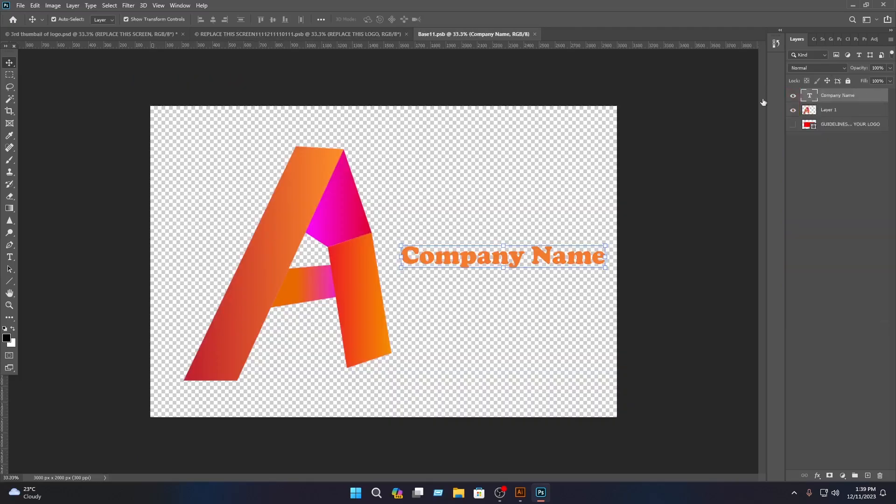
# - Delete the letter A logo layer from the logo smart object, keeping the Company Name text
pyautogui.moveTo(560, 377); pyautogui.dragTo(498, 343)
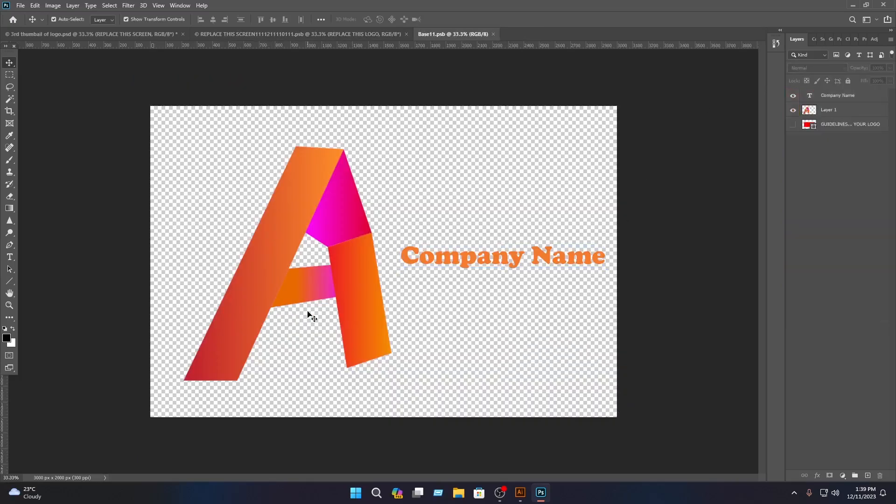
pyautogui.click(357, 296)
pyautogui.press('Delete')
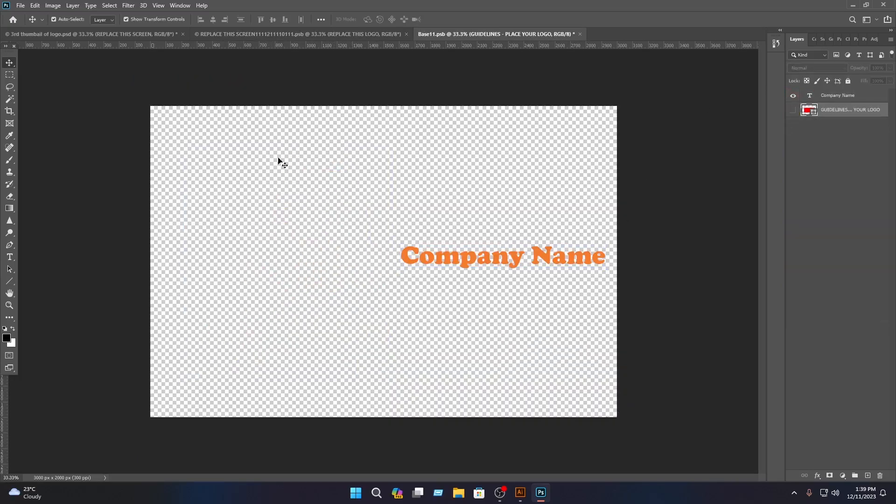
# - Open the exported WW.png logo from the Desktop
pyautogui.click(19, 5)
pyautogui.click(28, 25)
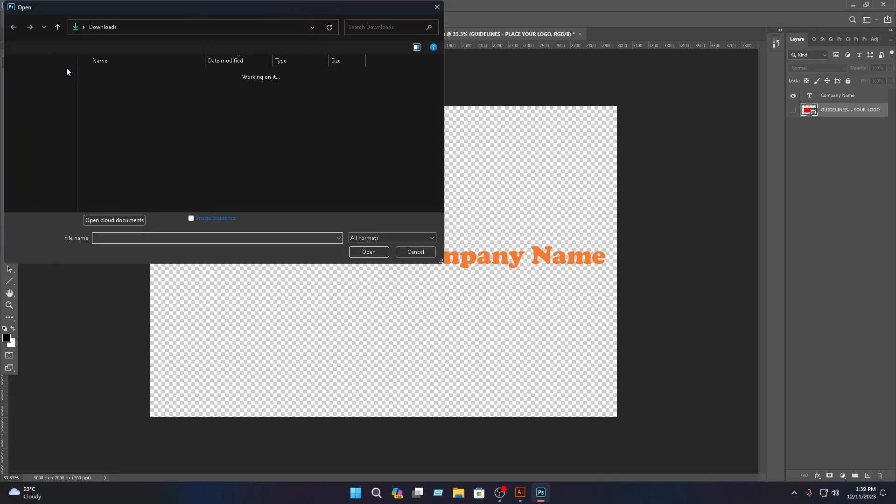
pyautogui.scroll(-3, 46, 93)
pyautogui.scroll(3, 45, 85)
pyautogui.click(41, 124)
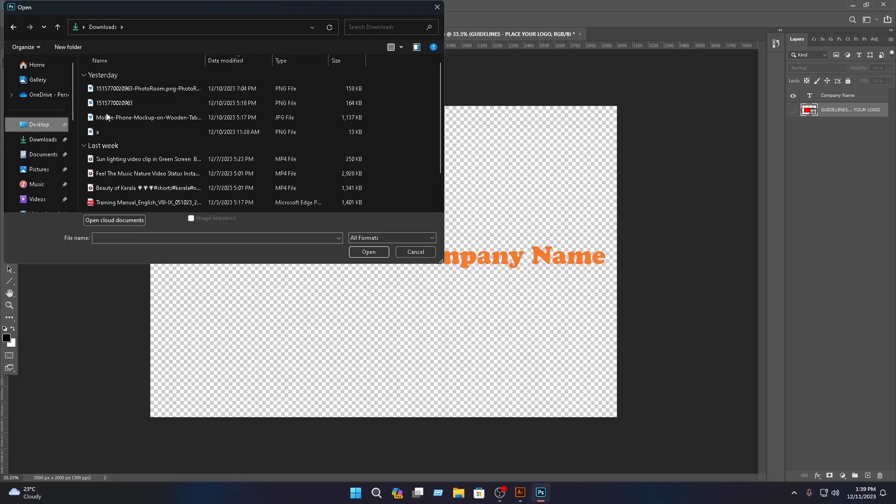
pyautogui.click(160, 147)
pyautogui.click(369, 252)
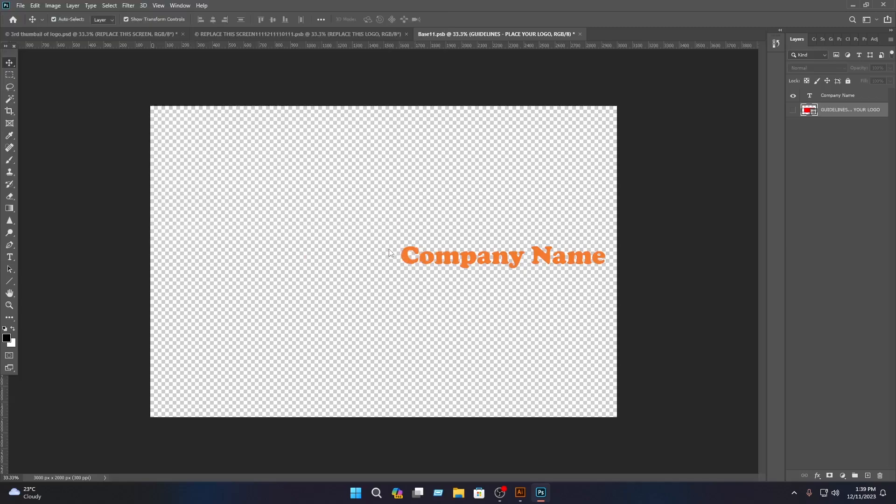
# - Bring the W logo into the Base11.psb document, scale it to about 341%, and place it left of the Company Name text
pyautogui.moveTo(465, 186); pyautogui.dragTo(361, 243)
pyautogui.moveTo(482, 243); pyautogui.dragTo(581, 236)
pyautogui.moveTo(525, 220); pyautogui.dragTo(358, 247)
pyautogui.moveTo(425, 264); pyautogui.dragTo(371, 255)
pyautogui.click(461, 19)
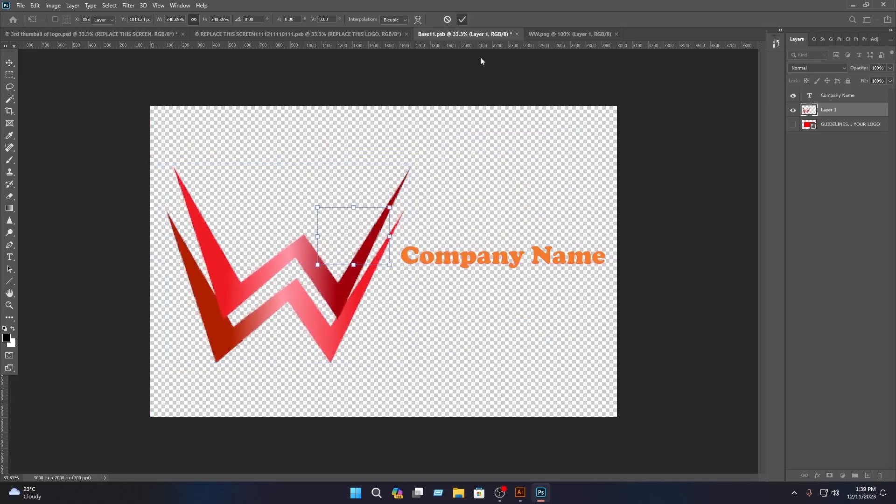
# - Move the Company Name text slightly down and recolor it with the dark red sampled from the W logo
pyautogui.moveTo(484, 262); pyautogui.dragTo(481, 269)
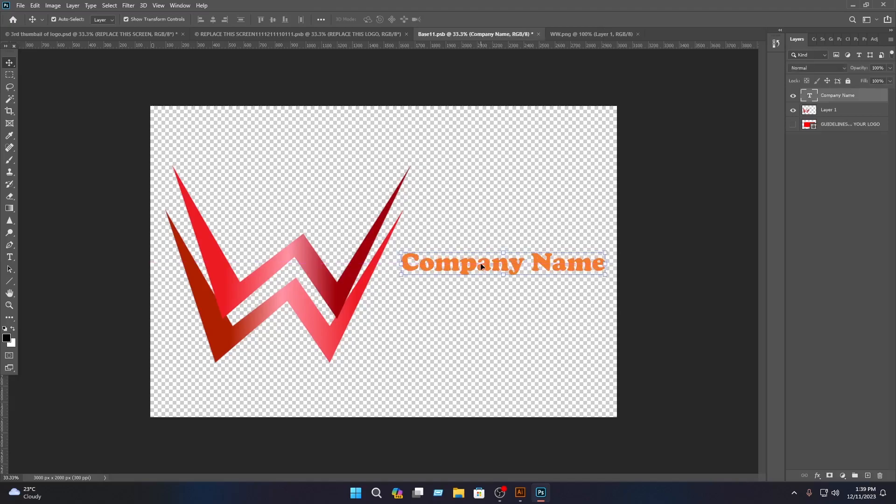
pyautogui.doubleClick(481, 269)
pyautogui.click(371, 22)
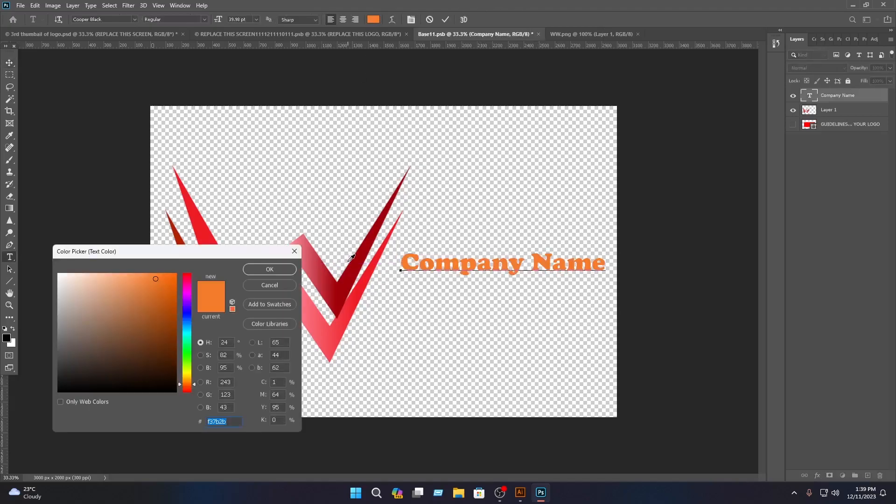
pyautogui.click(343, 271)
pyautogui.click(270, 269)
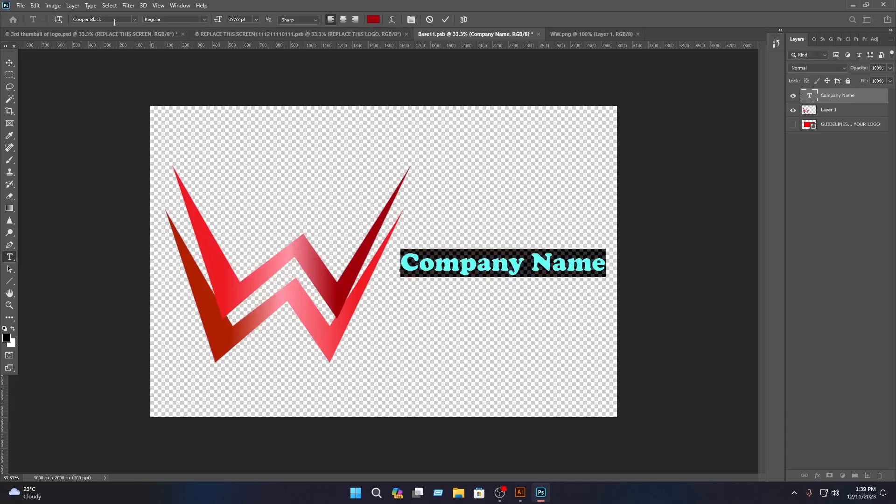
# - Change the Company Name text's font to Algerian
pyautogui.click(133, 18)
pyautogui.press('Down')
pyautogui.press('Down')
pyautogui.press('Down')
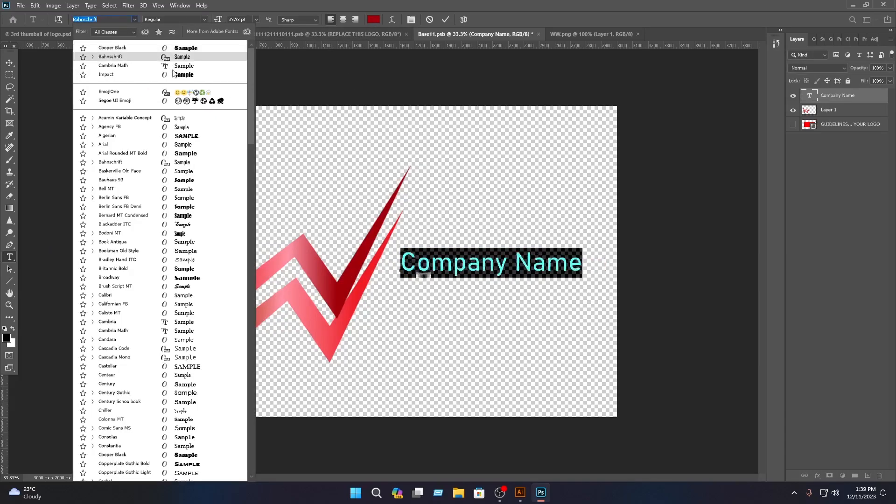
pyautogui.click(208, 135)
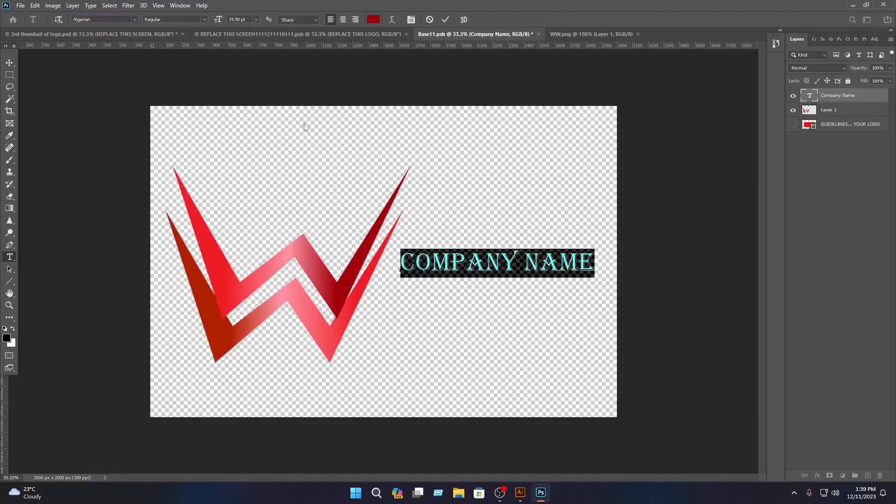
pyautogui.click(447, 20)
# - Enlarge the Company Name text slightly beside the W logo and deselect it
pyautogui.press('v')
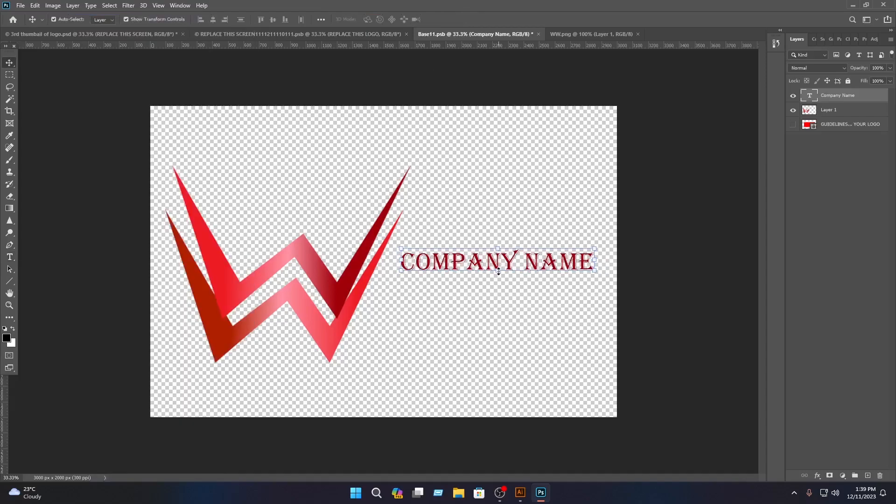
pyautogui.moveTo(496, 273); pyautogui.dragTo(500, 295)
pyautogui.click(462, 19)
pyautogui.click(481, 182)
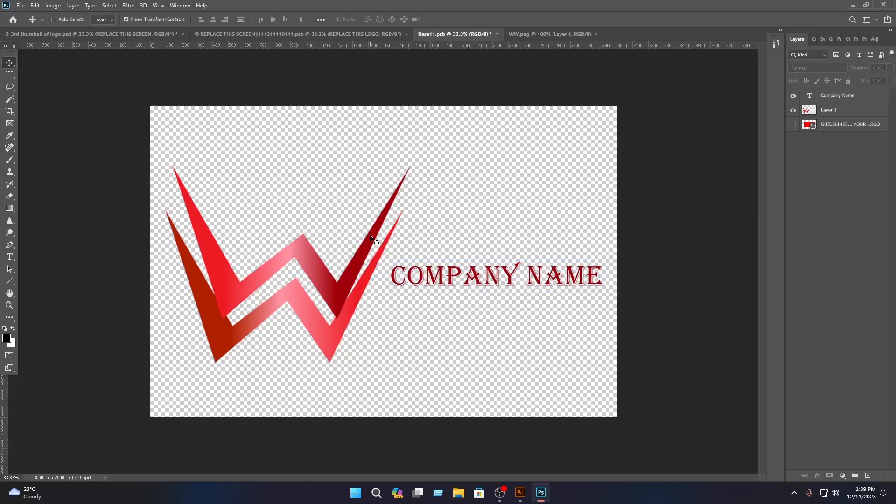
# - Save and close the Base11.psb logo smart object, and close WW.png to return to the wall mockup
pyautogui.hotkey('ctrl', 's')
pyautogui.click(497, 34)
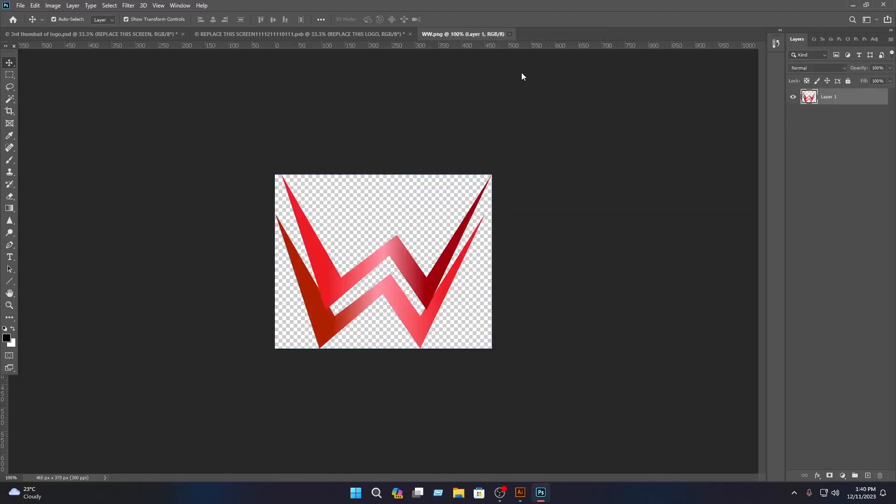
pyautogui.hotkey('ctrl', 'w')
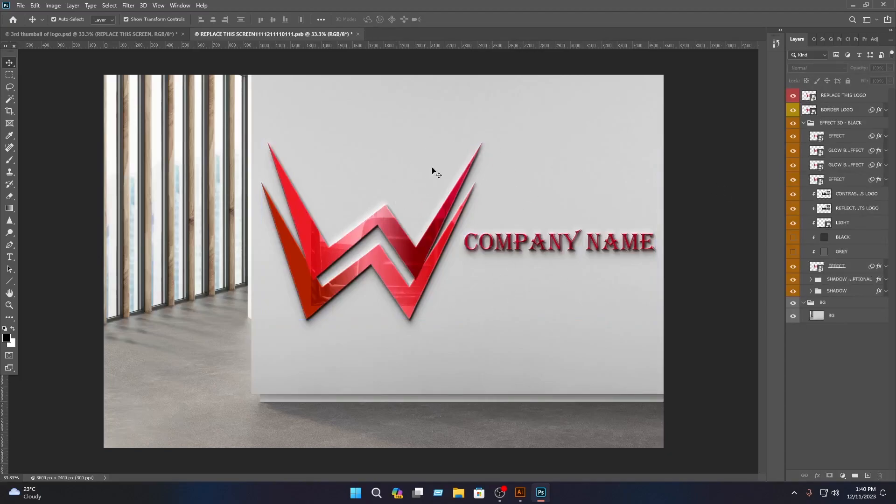
pyautogui.scroll(1, 429, 240)
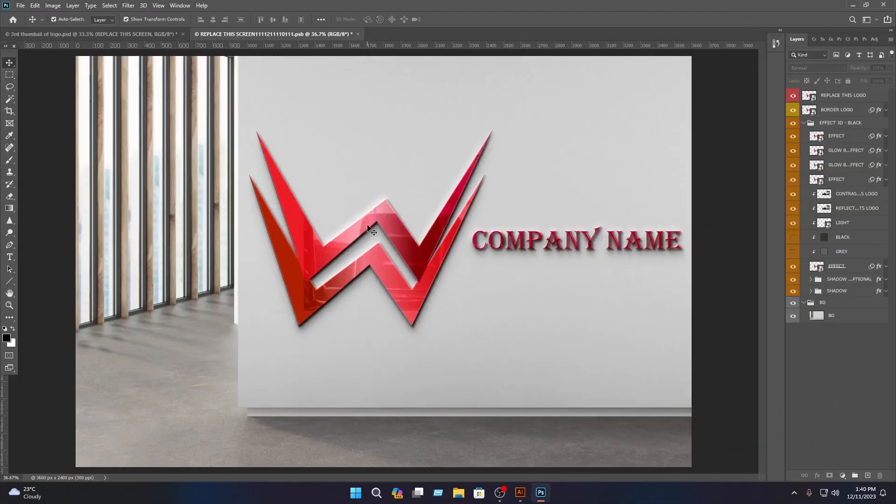